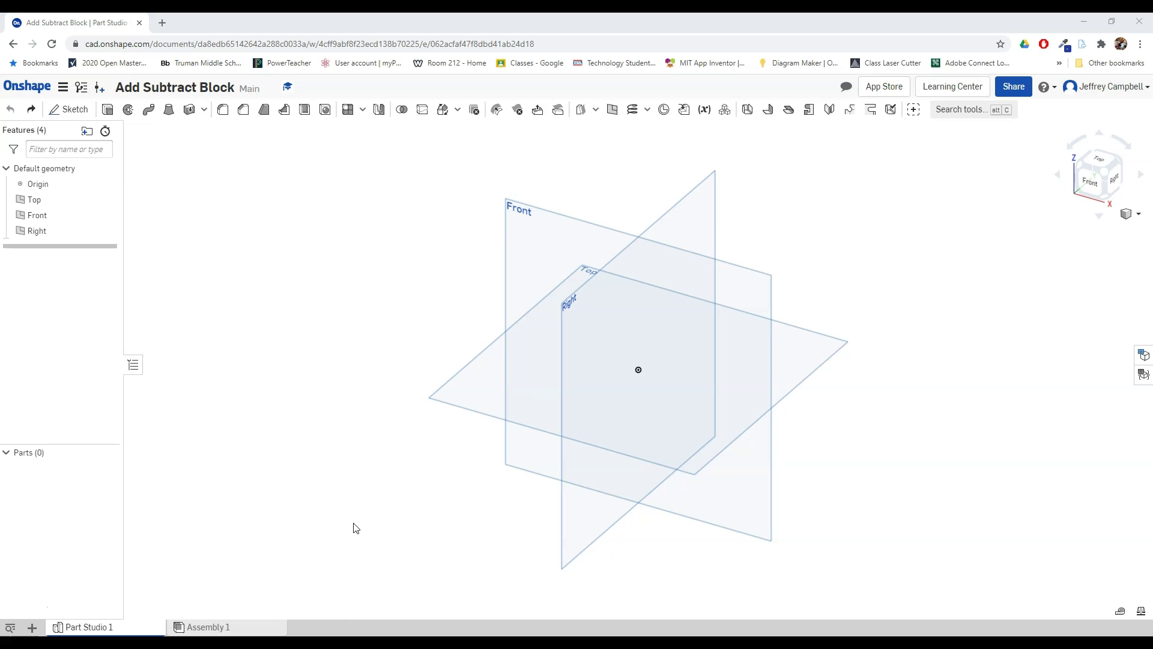
Step: Sketch a 2 in wide corner rectangle from the origin on the Front plane
left_click(70, 109)
left_click(506, 211)
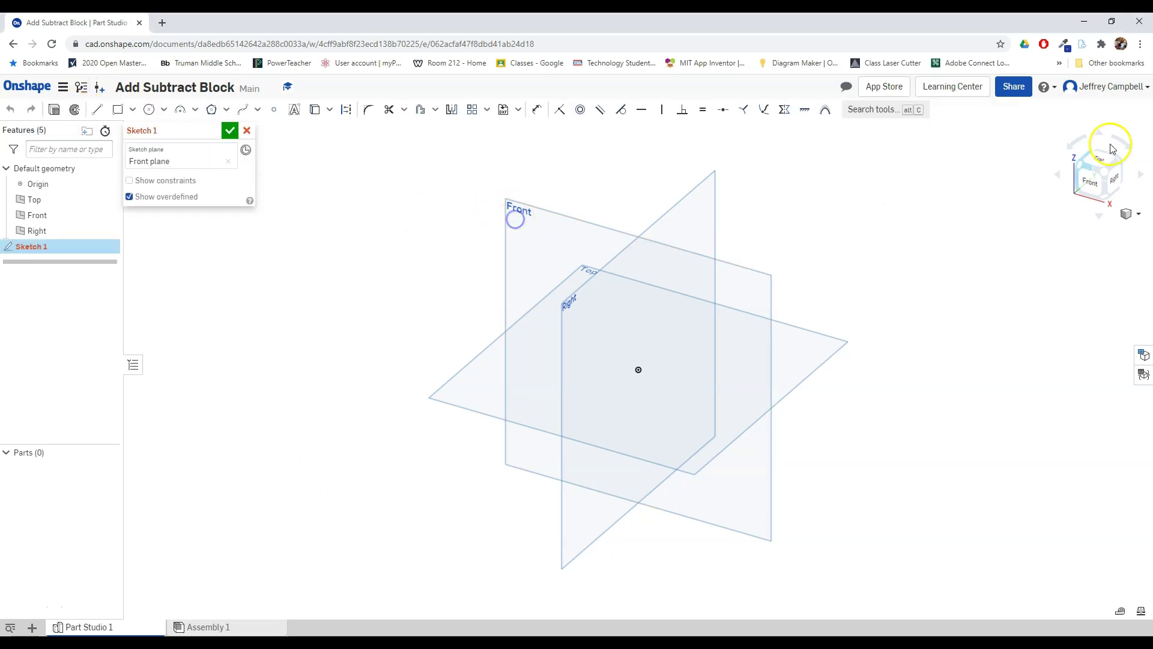
right_click_drag(989, 377, 916, 381)
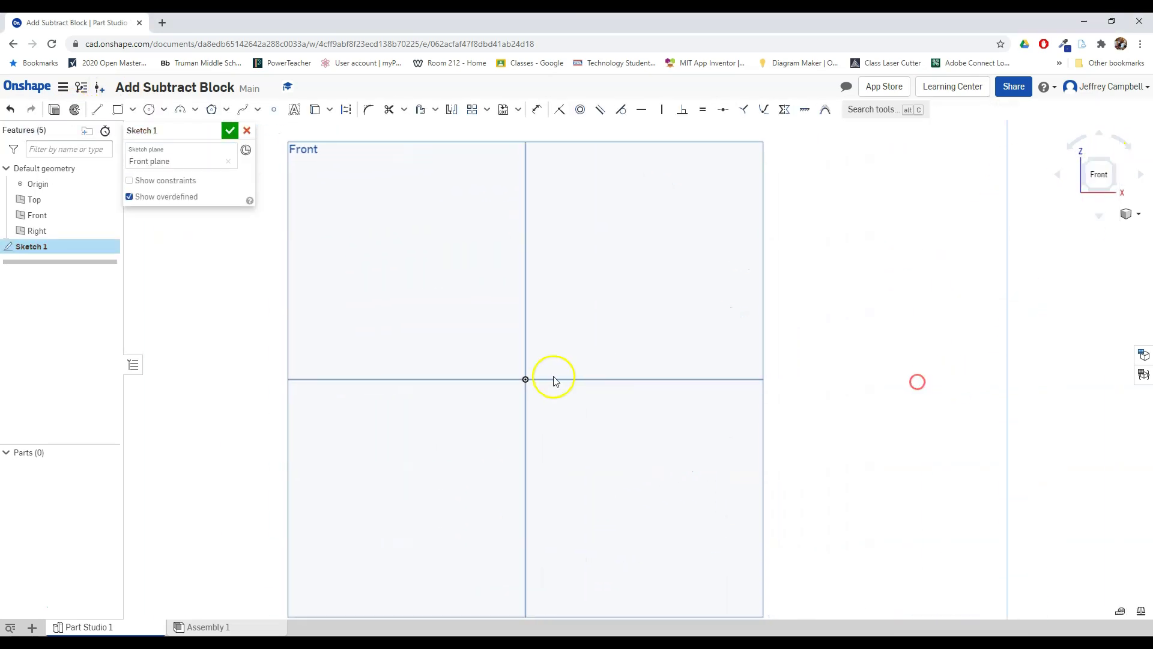
left_click(111, 112)
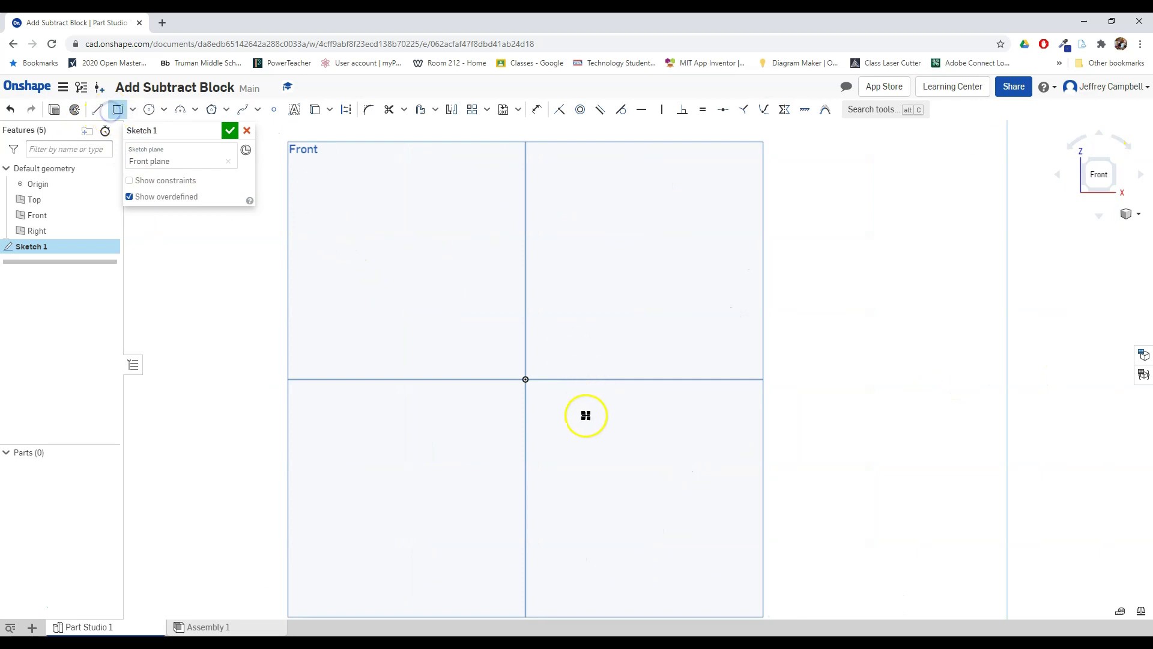
left_click_drag(558, 380, 738, 340)
type("2")
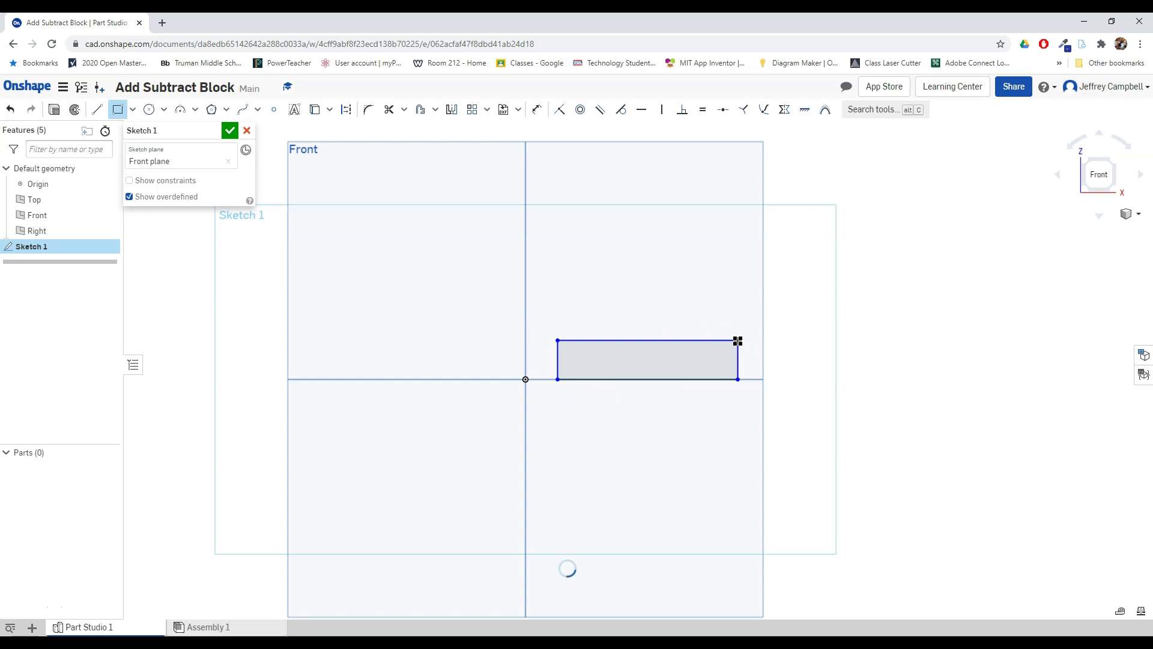
left_click(227, 131)
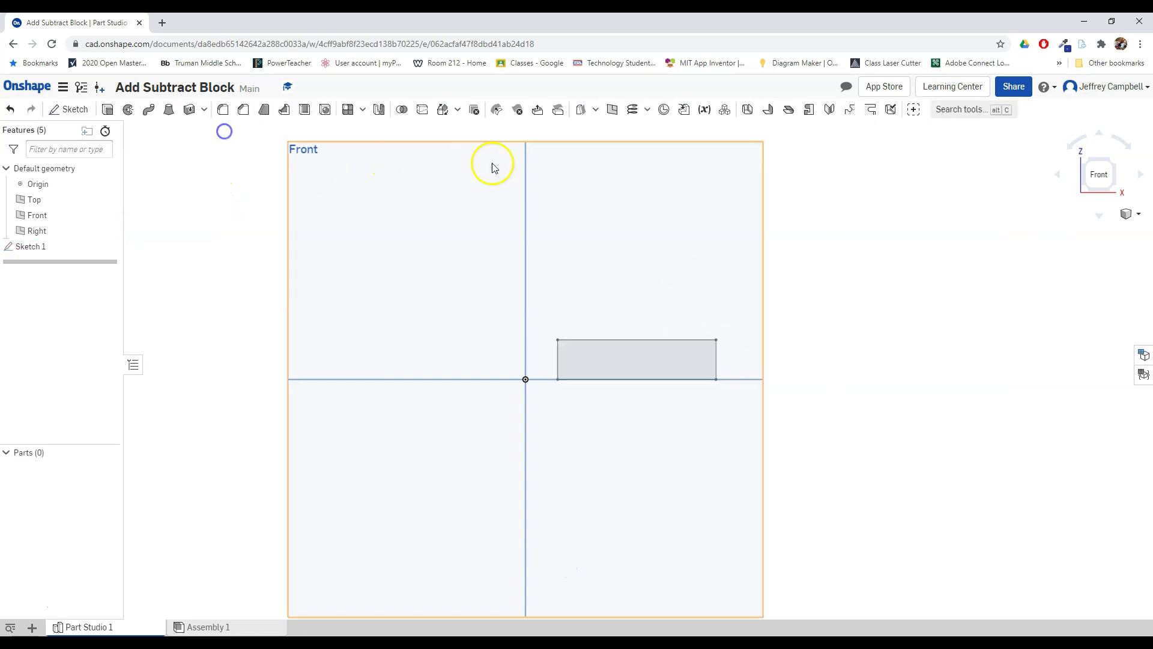
Step: Extrude the rectangle into the first solid block, Part 1
left_click(1109, 161)
left_click(114, 115)
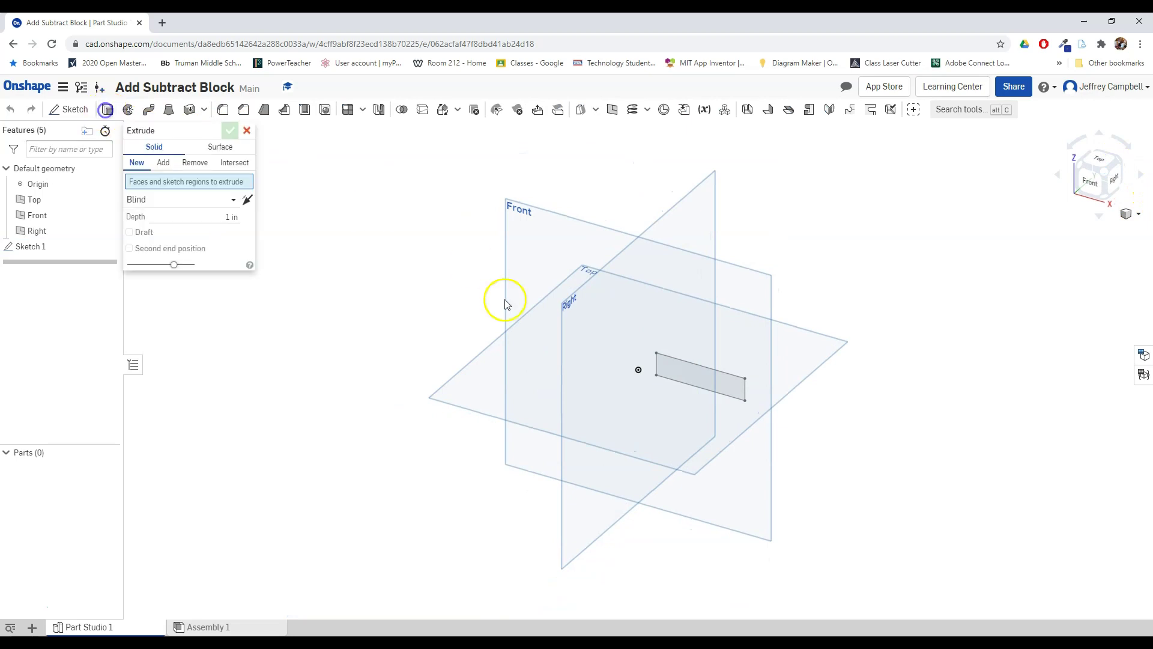
left_click(226, 217)
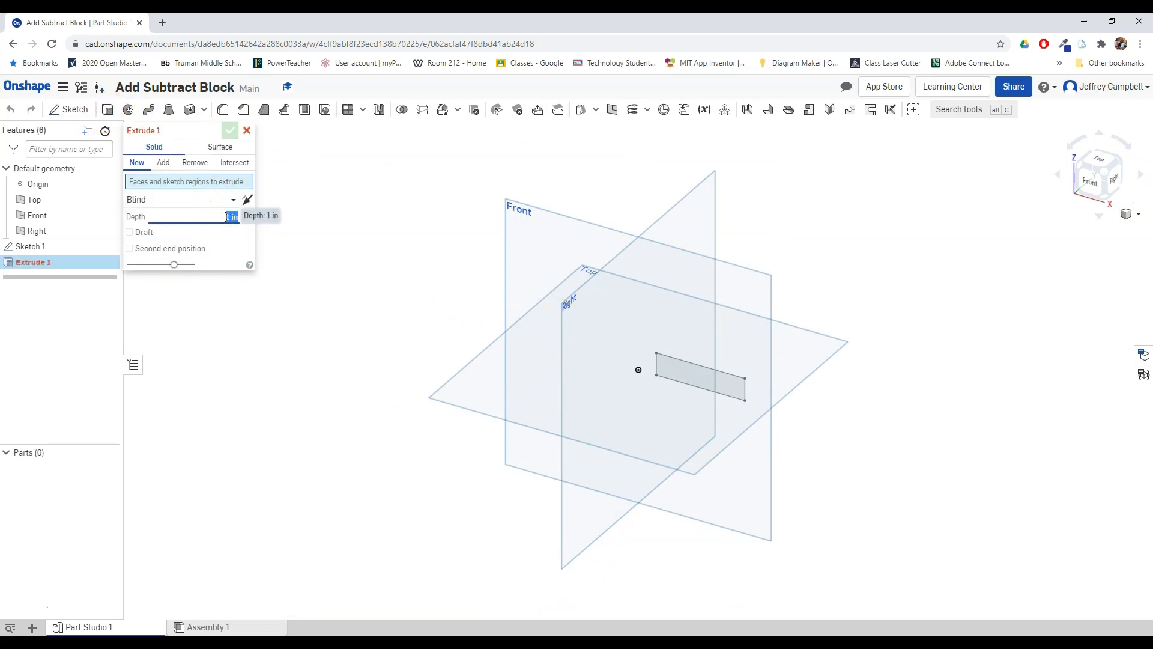
left_click(676, 369)
key("Return")
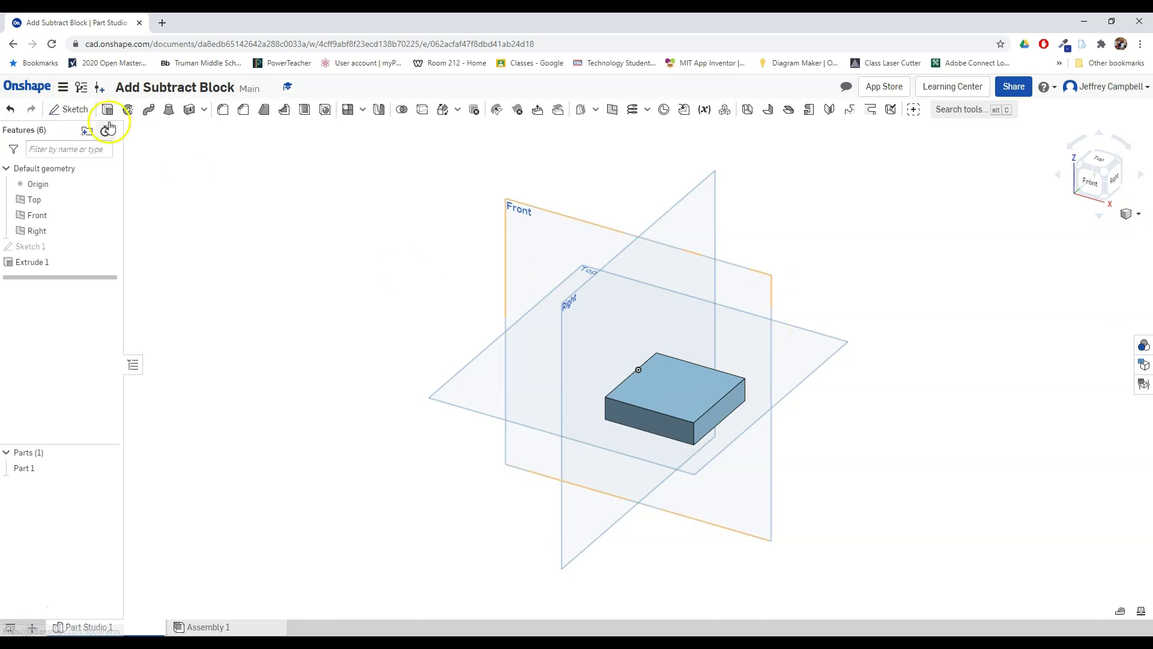
Step: Sketch a 2 × 1.5 rectangle from the corner of the block's top face
left_click(71, 110)
left_click(675, 390)
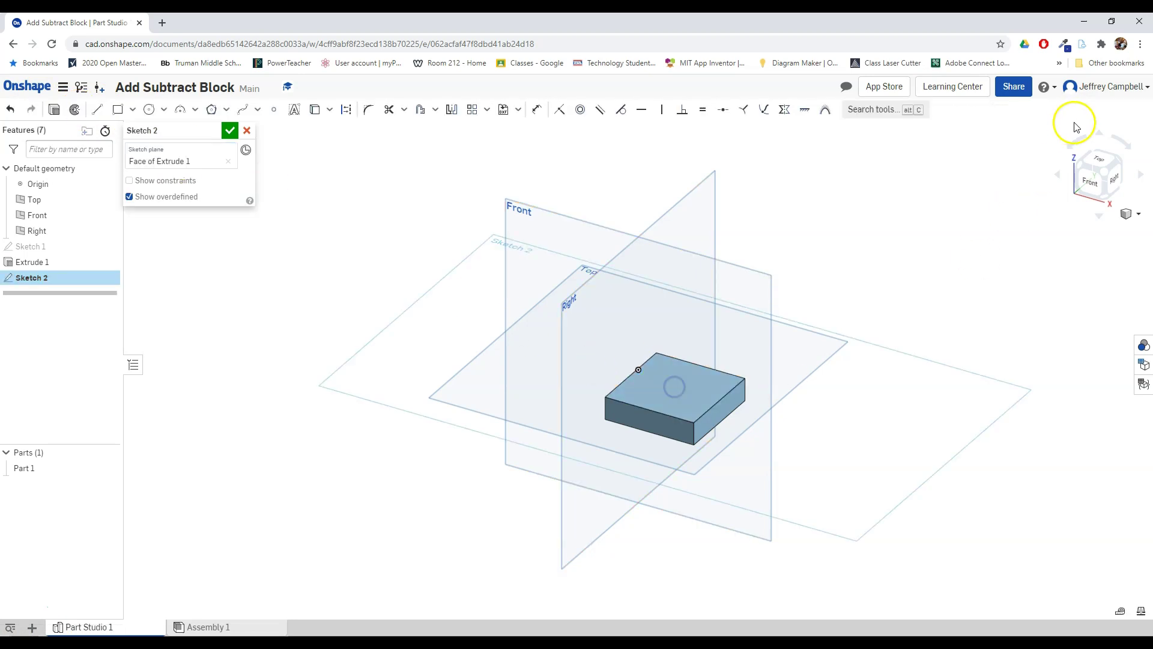
left_click(1100, 159)
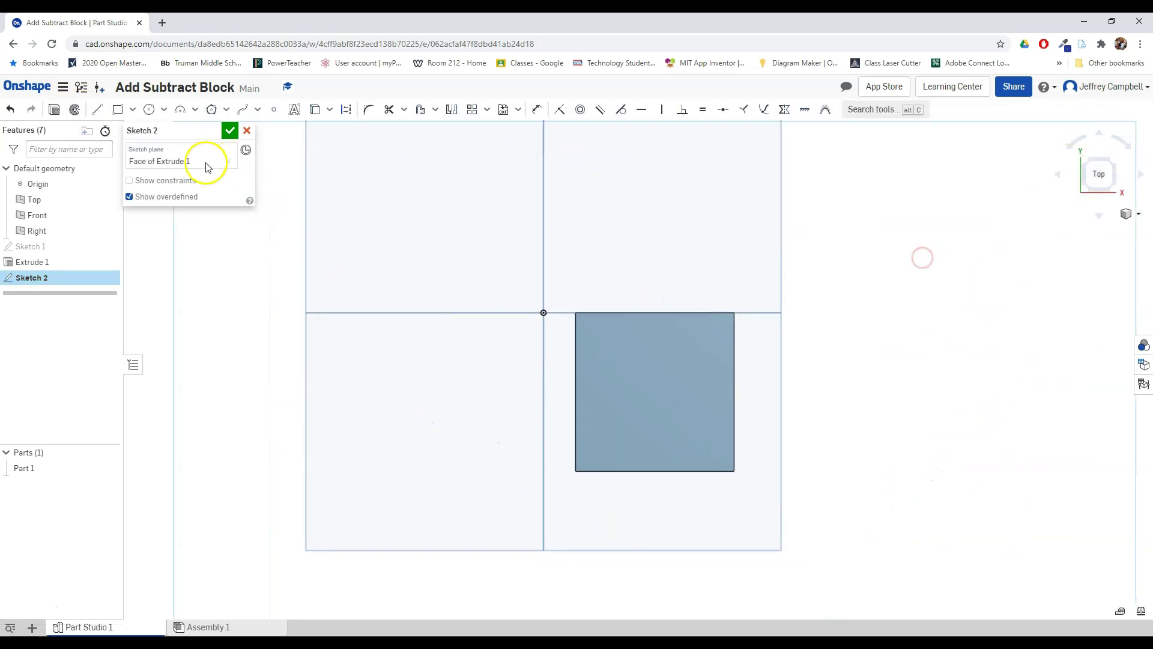
left_click(114, 113)
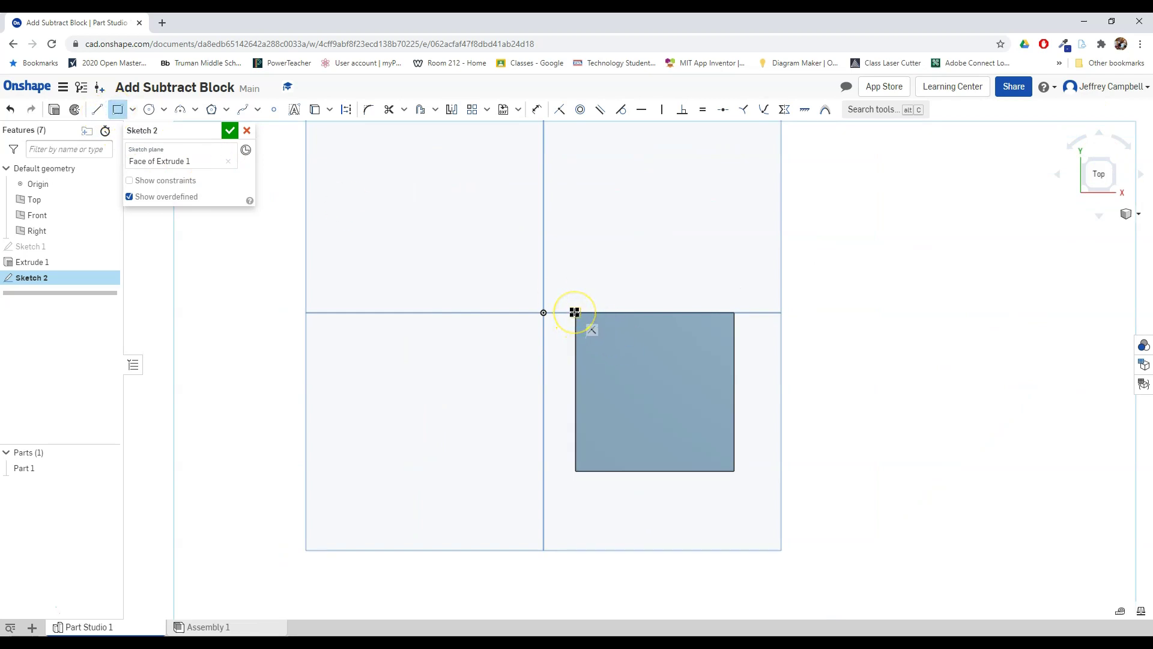
mouse_move(575, 313)
left_mouse_down()
mouse_move(649, 378)
mouse_move(734, 426)
left_mouse_up()
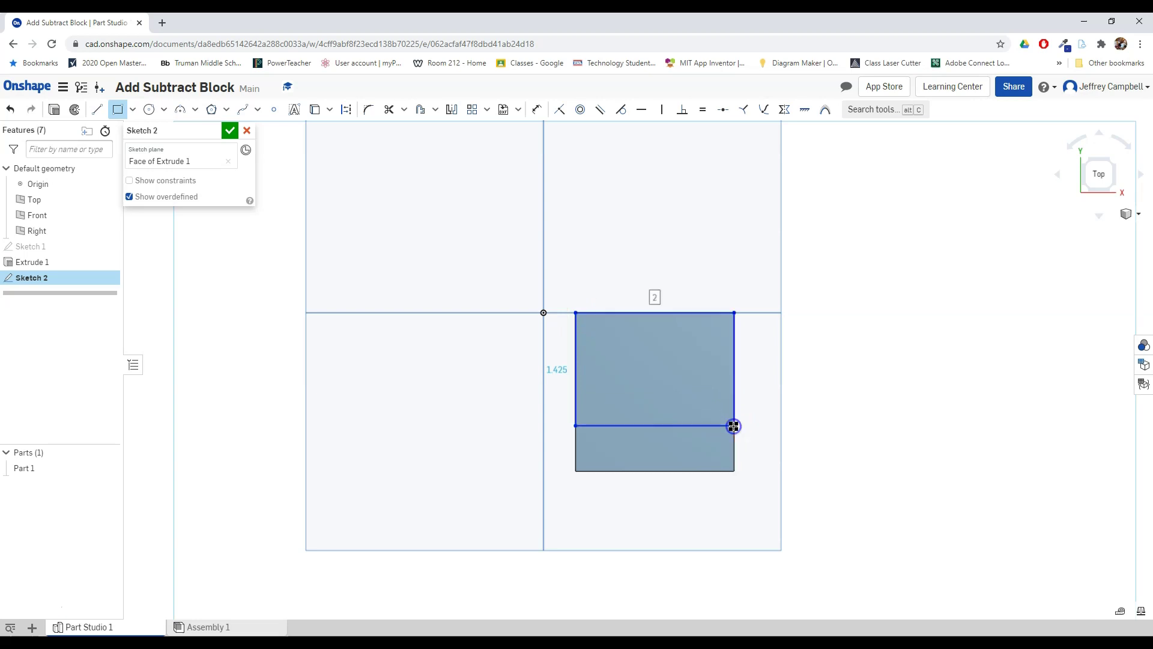
double_click(549, 370)
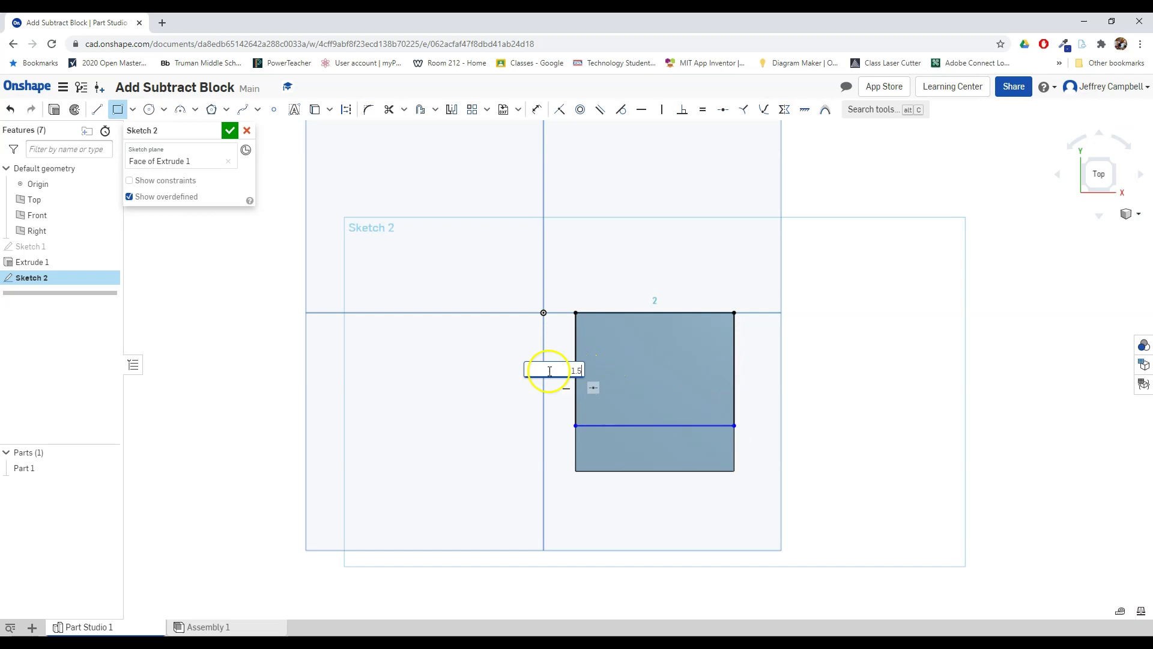
key("Return")
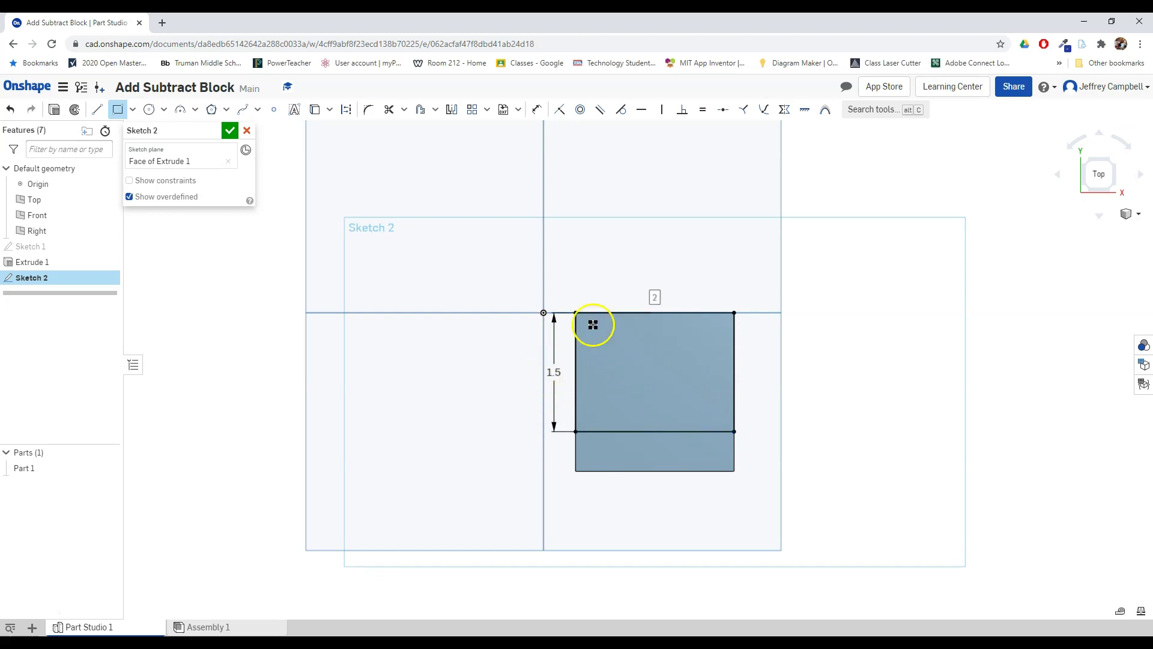
left_click(229, 131)
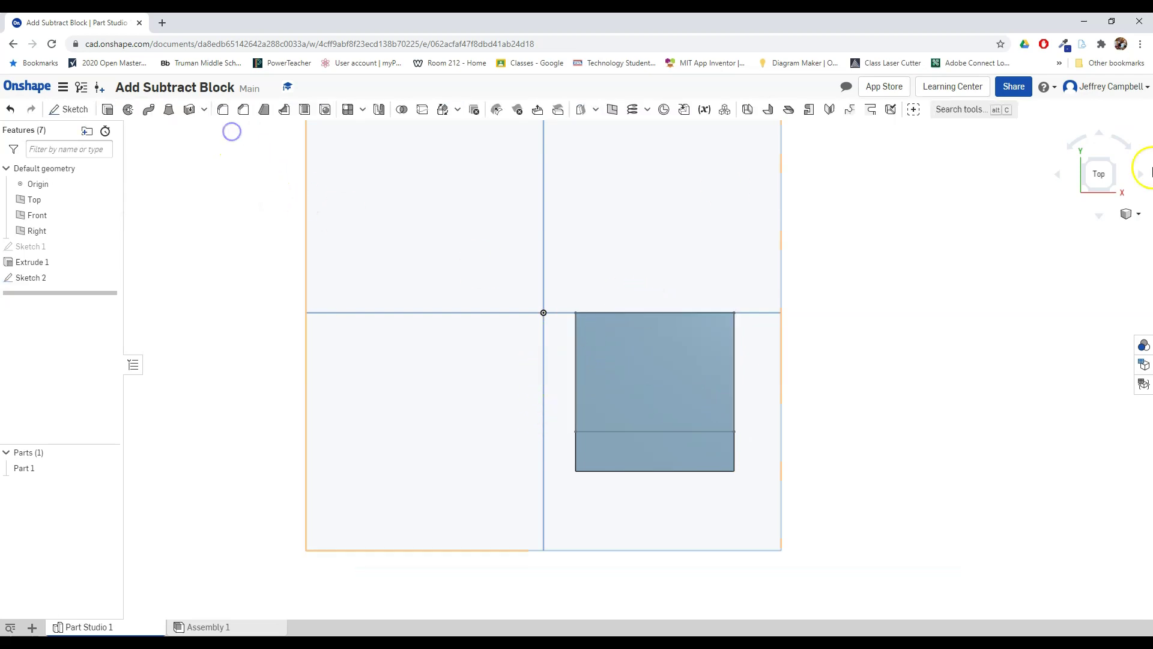
Step: Extrude the new rectangle 0.5 in onto the block as the second step
left_click(1112, 191)
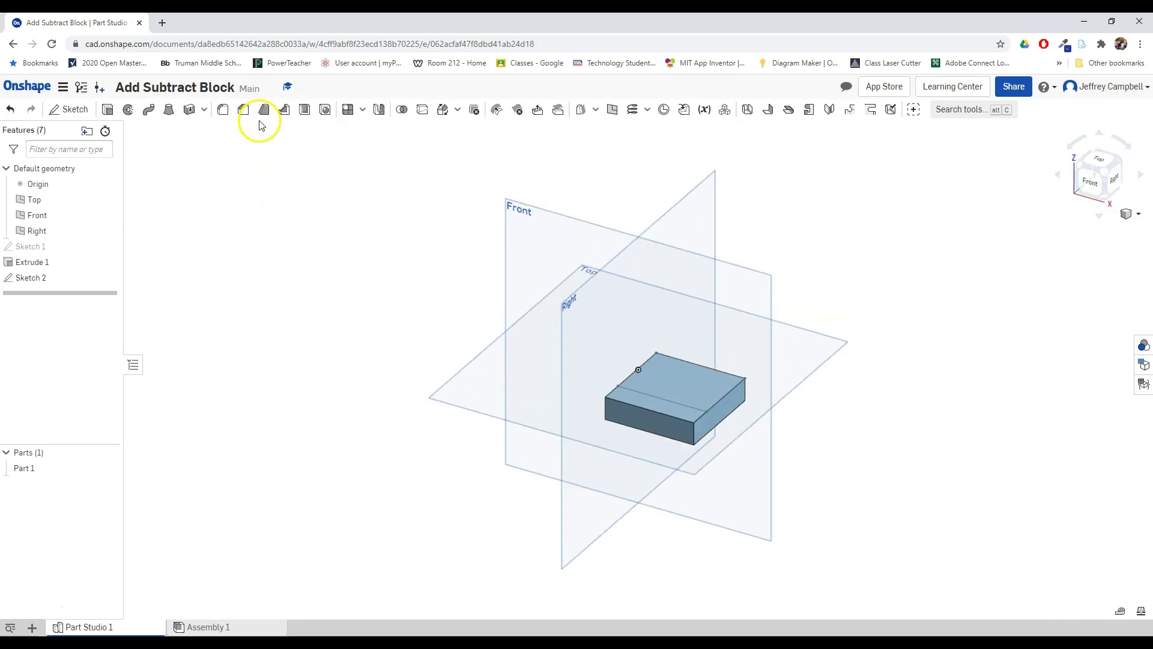
left_click(109, 111)
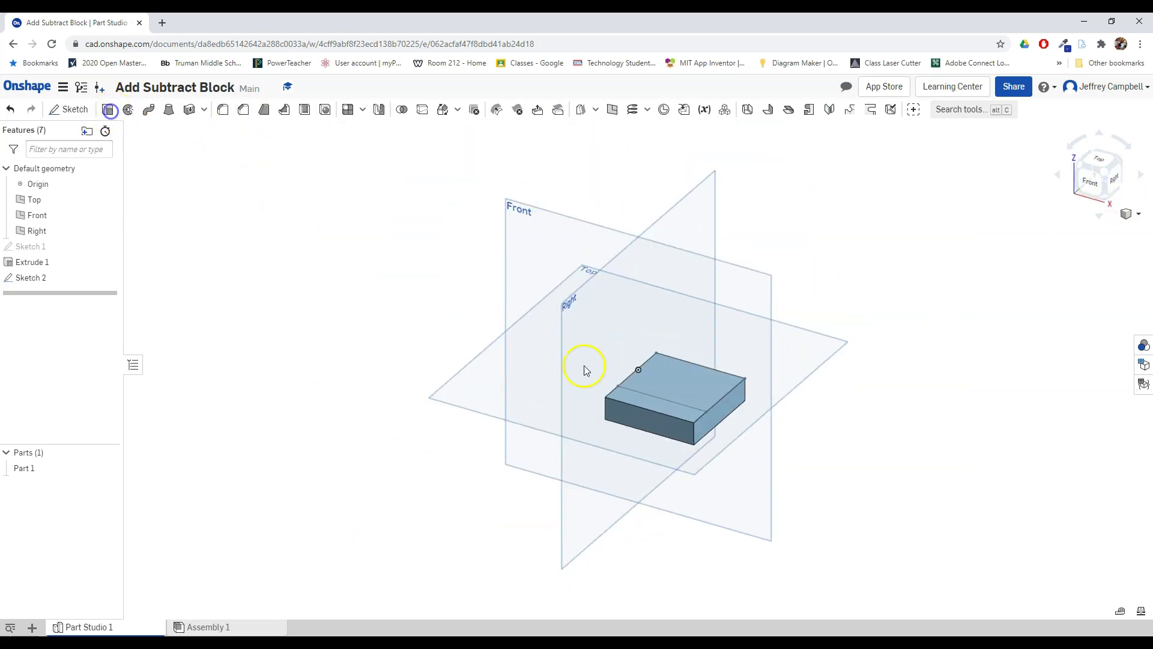
left_click(683, 384)
left_click(231, 228)
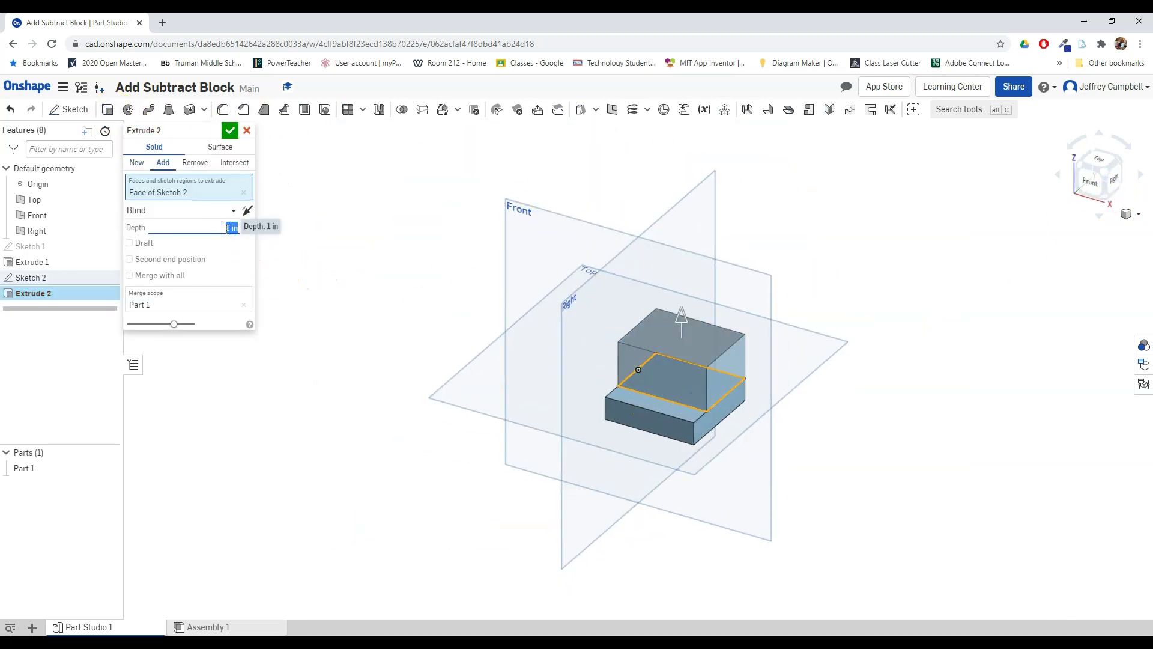
type("0.5")
key("Return")
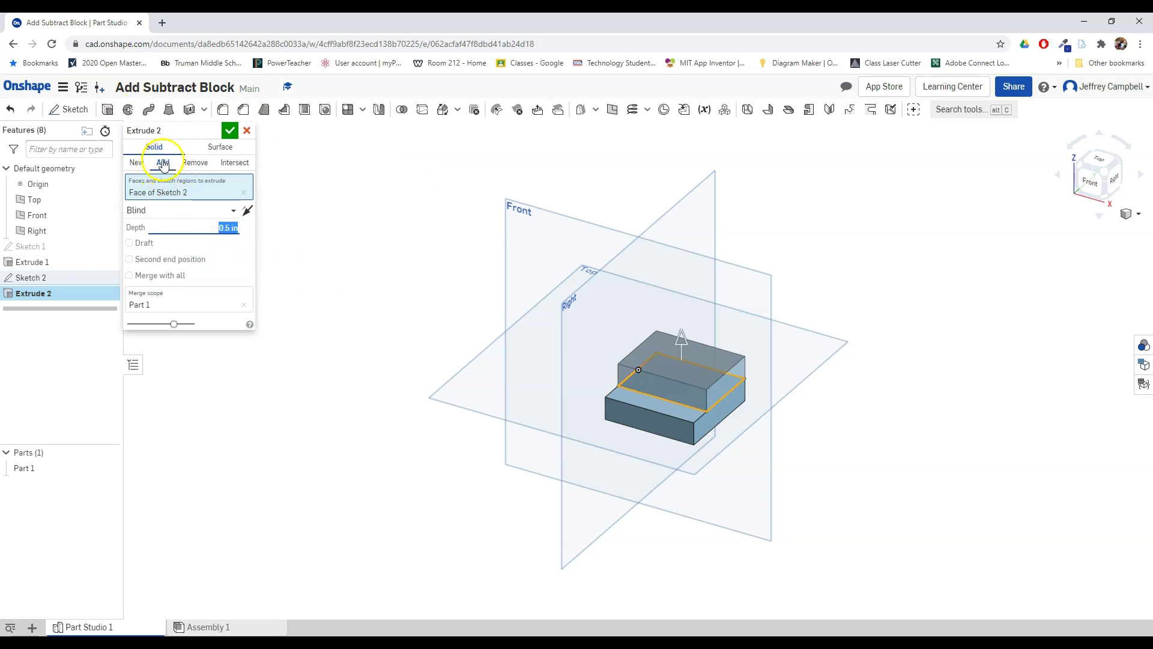
left_click(229, 130)
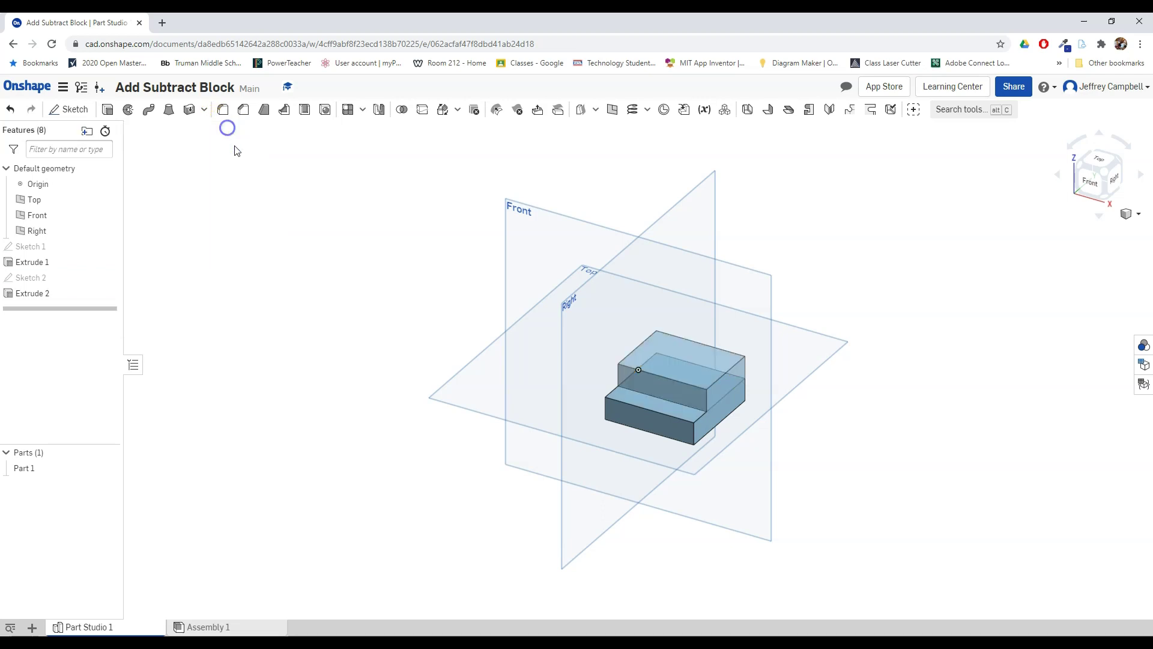
Step: Sketch a 2 × 1 rectangle on the raised block's top face
left_click(66, 109)
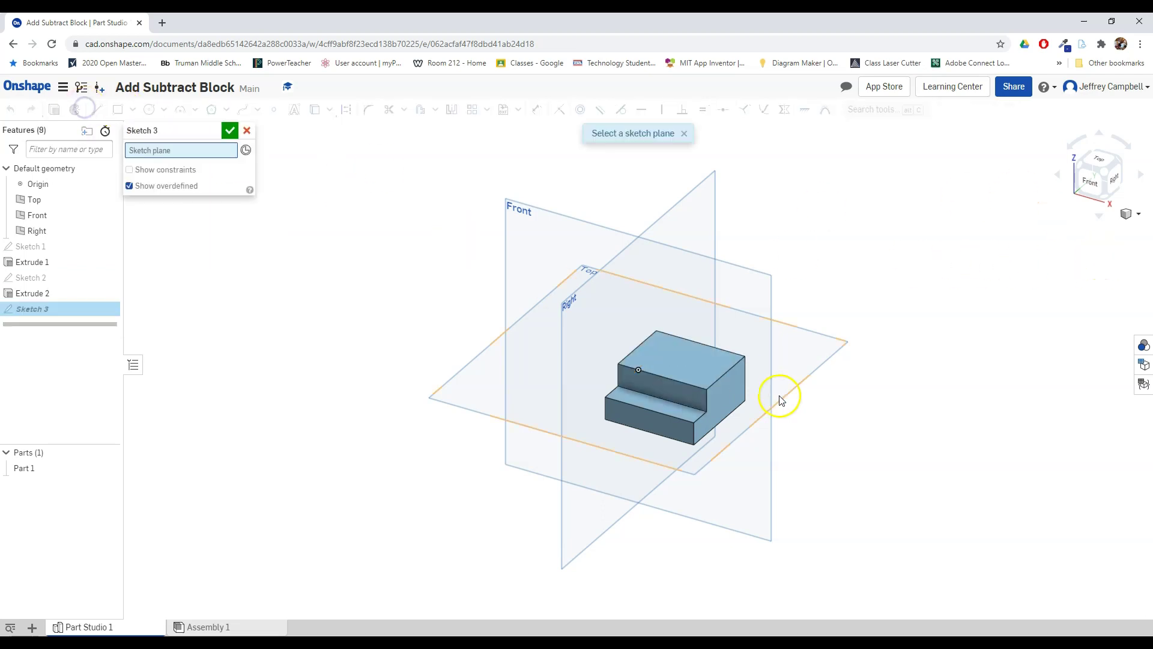
left_click(697, 365)
left_click(1097, 161)
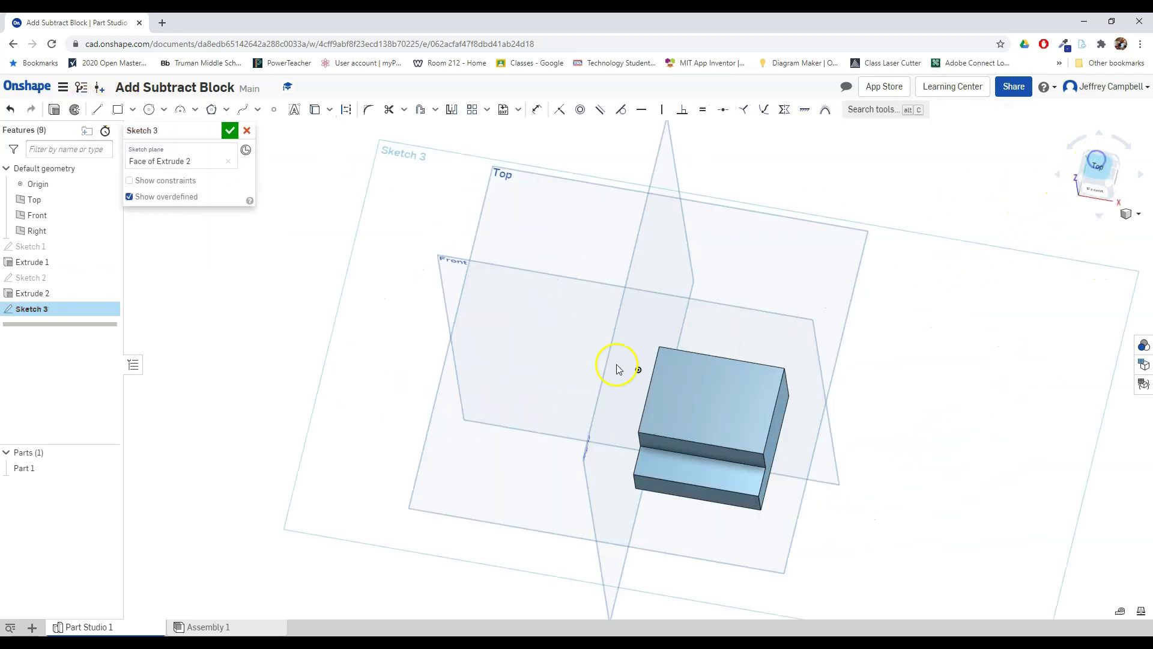
left_click(117, 109)
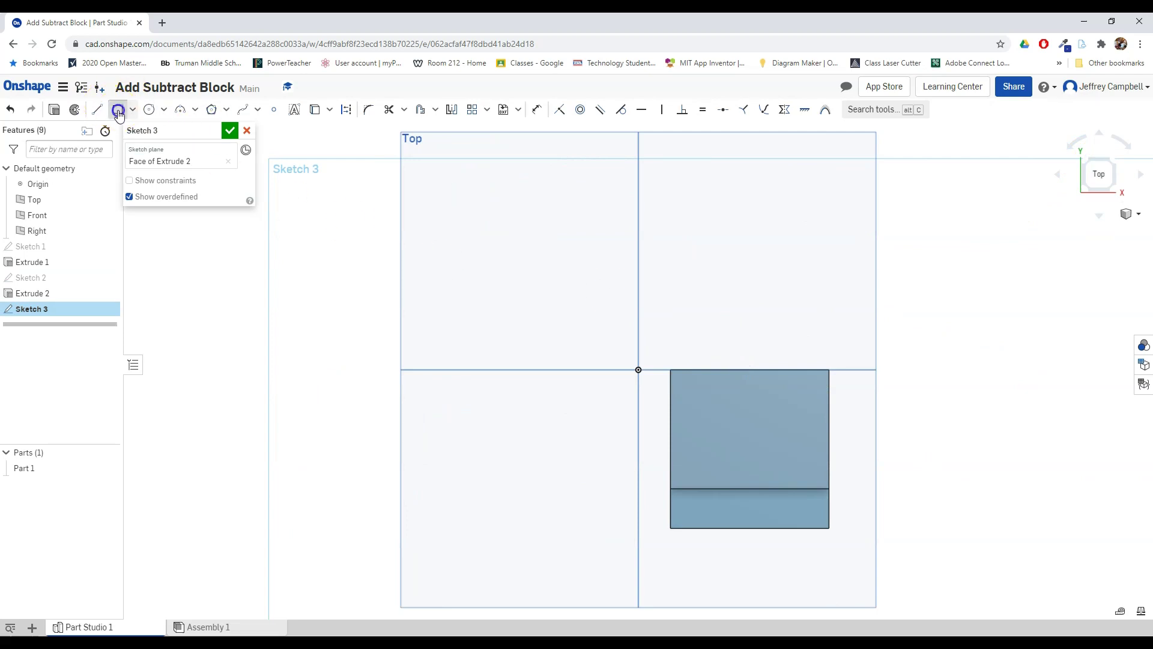
left_click(670, 370)
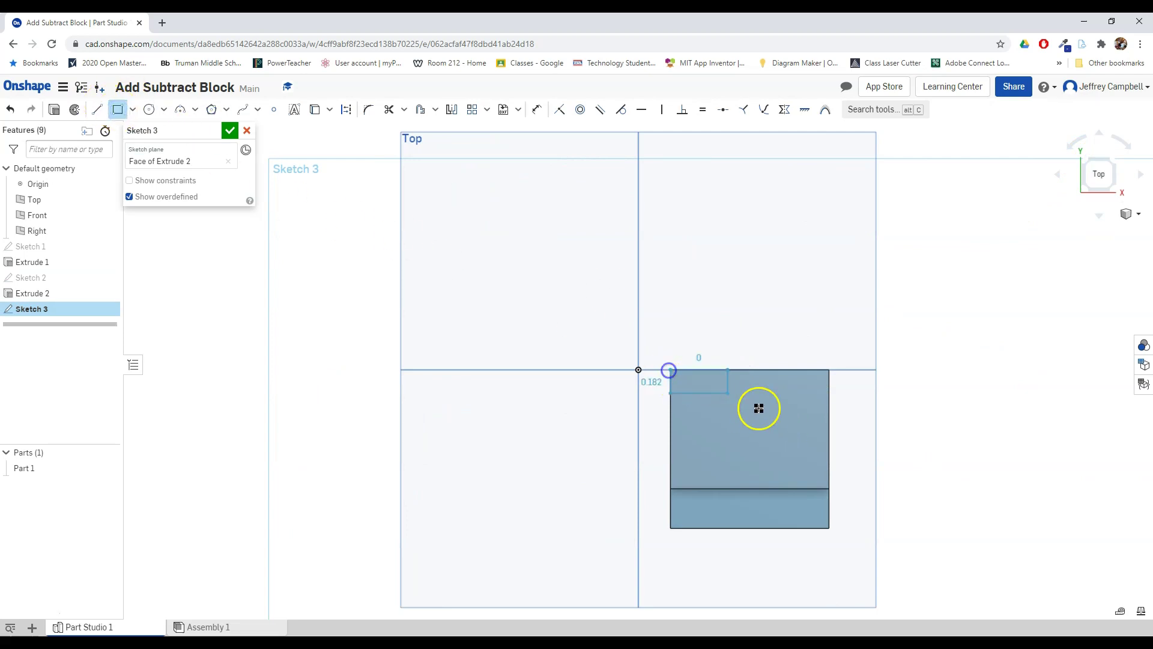
left_click(828, 449)
left_click(651, 409)
type("1")
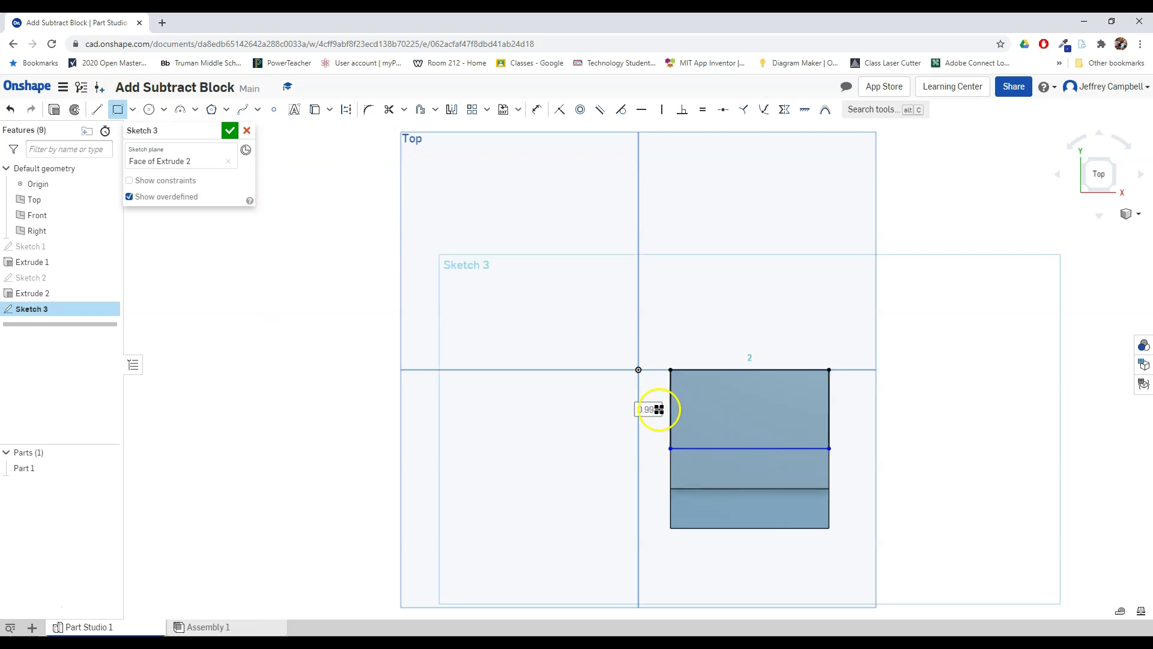
key("Return")
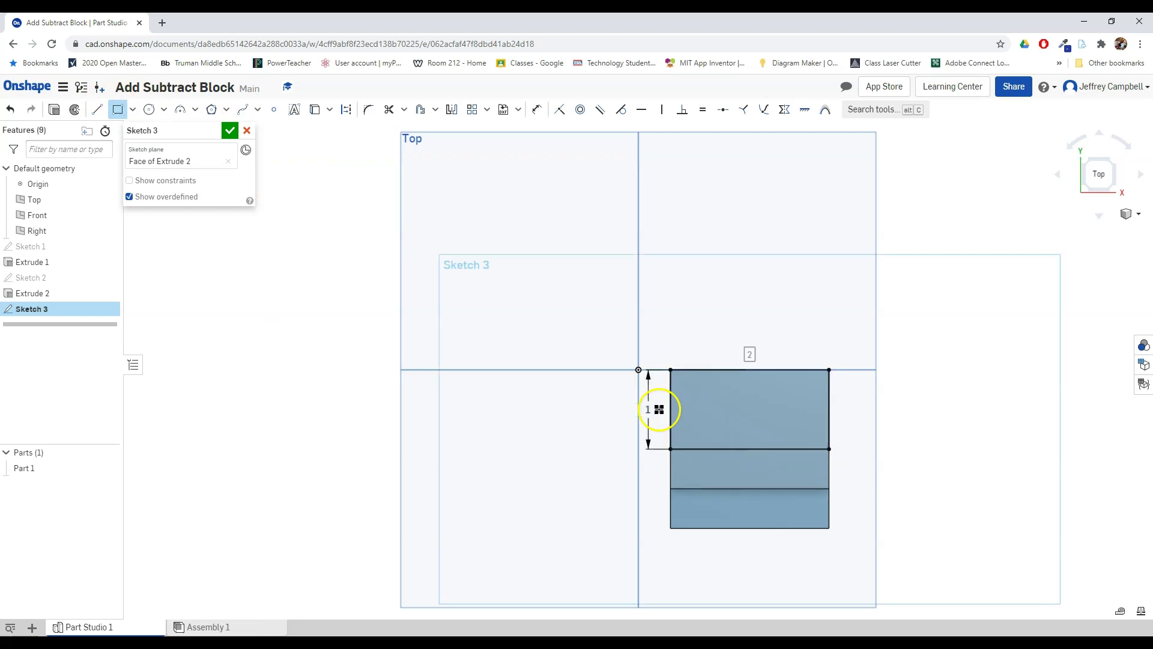
left_click(229, 131)
Step: Add the Sketch 3 rectangle 0.5 in onto the part as the third step
left_click(109, 110)
left_click(733, 404)
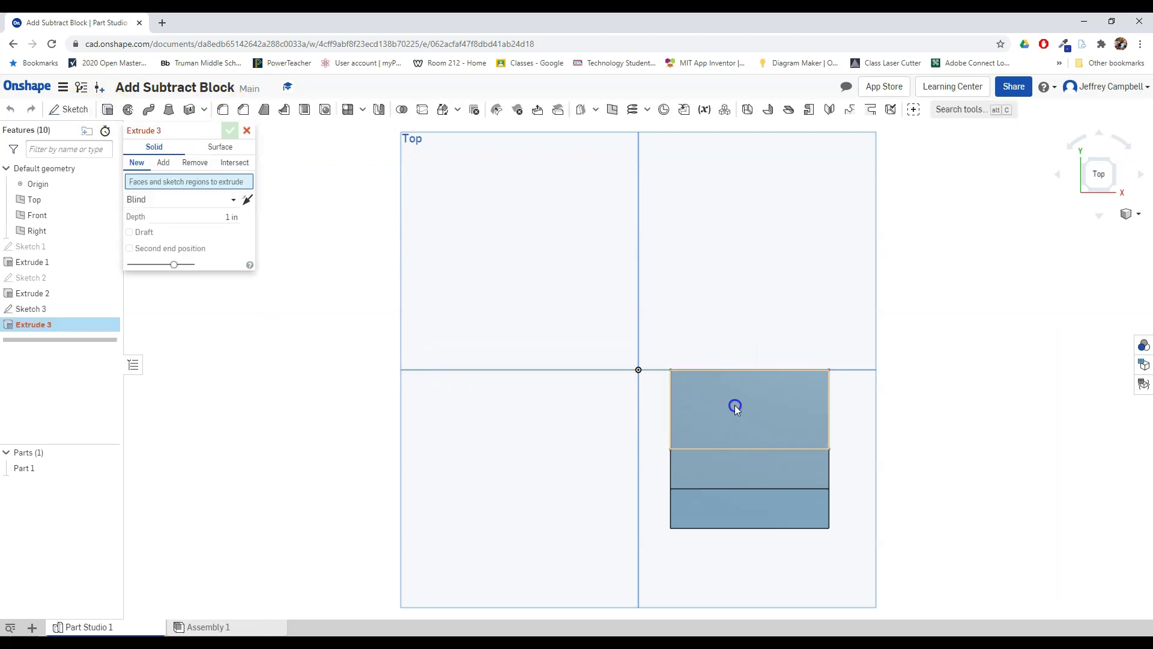
left_click(229, 230)
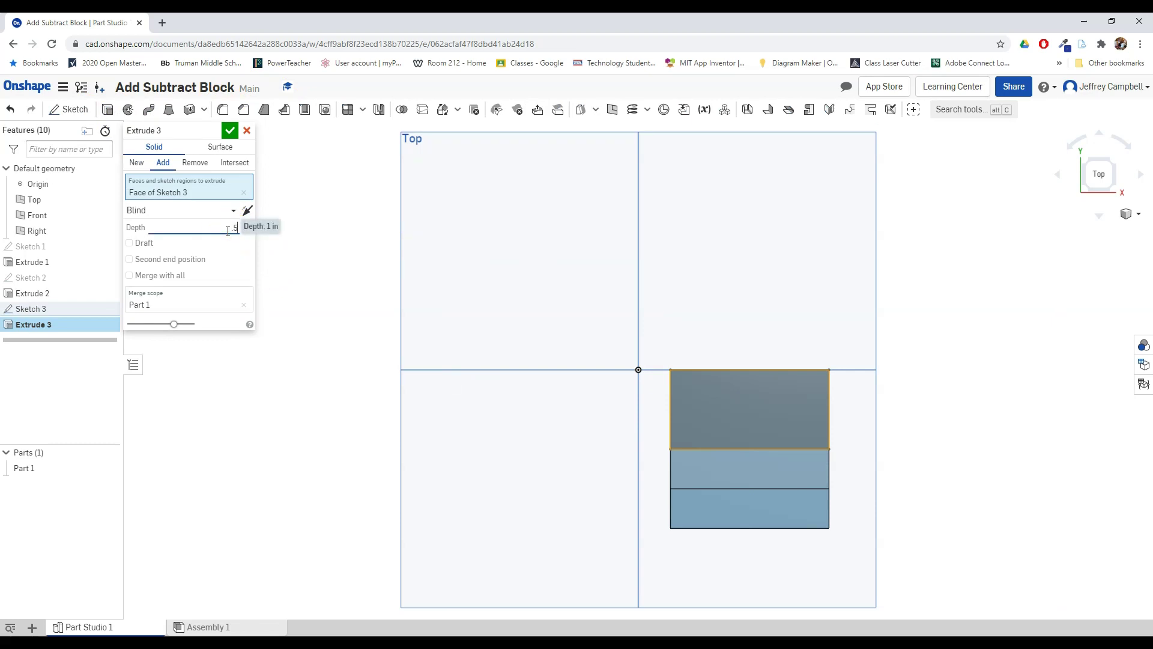
left_click(235, 137)
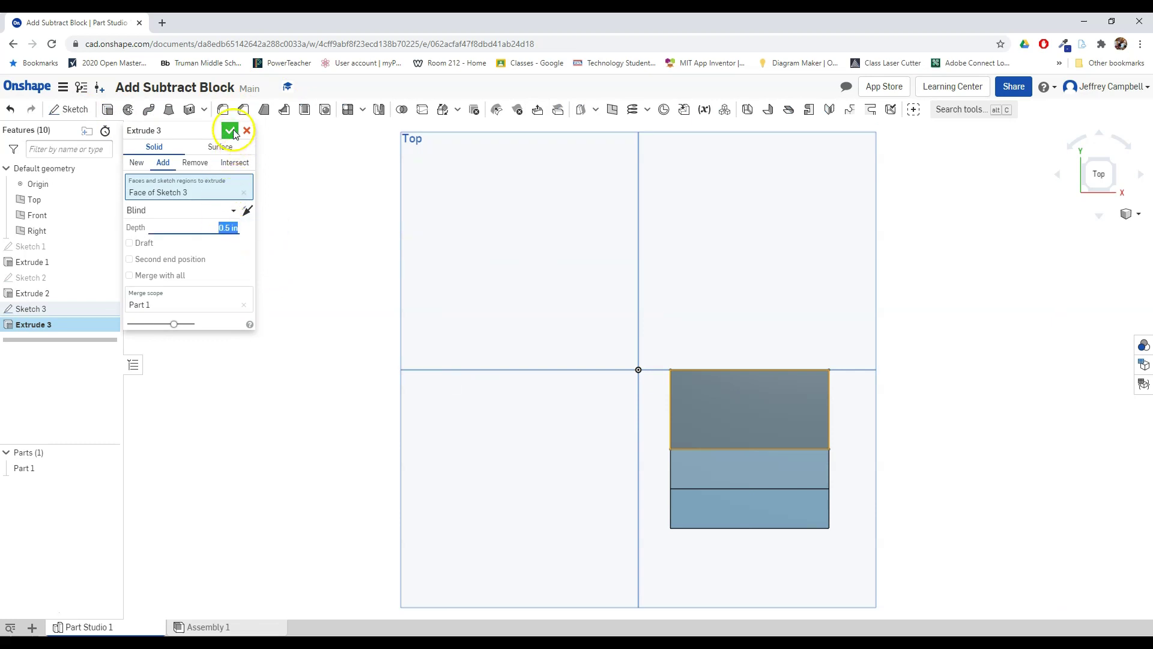
Step: Sketch a 2 × 0.5 rectangle on the third step's top face
left_click(70, 108)
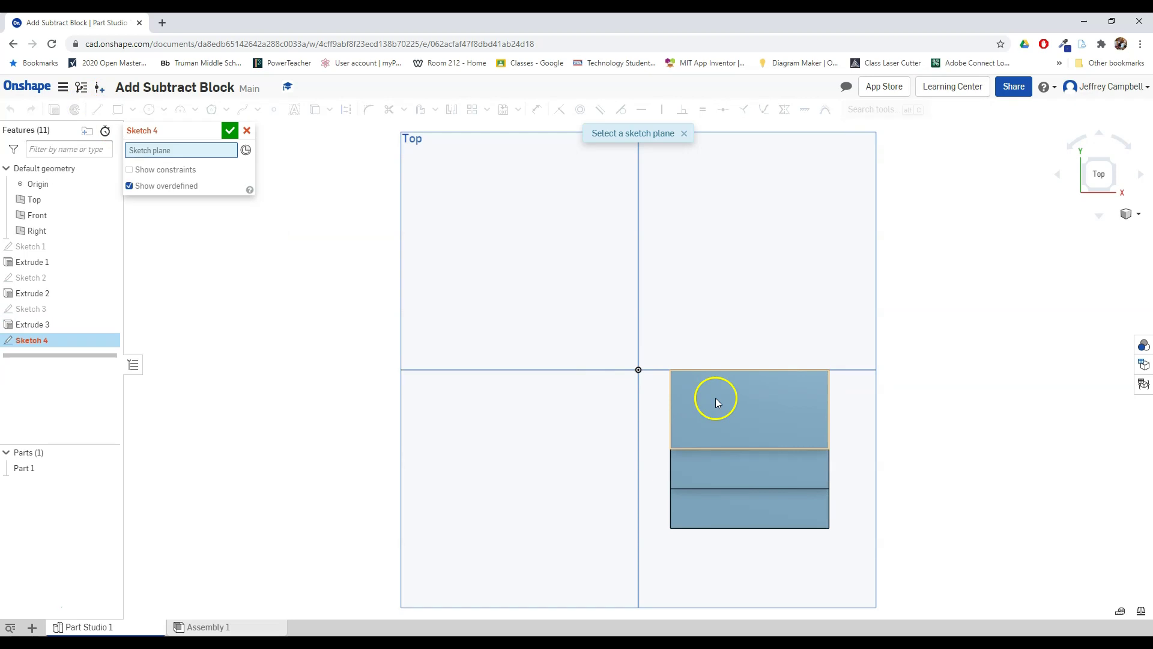
left_click(715, 398)
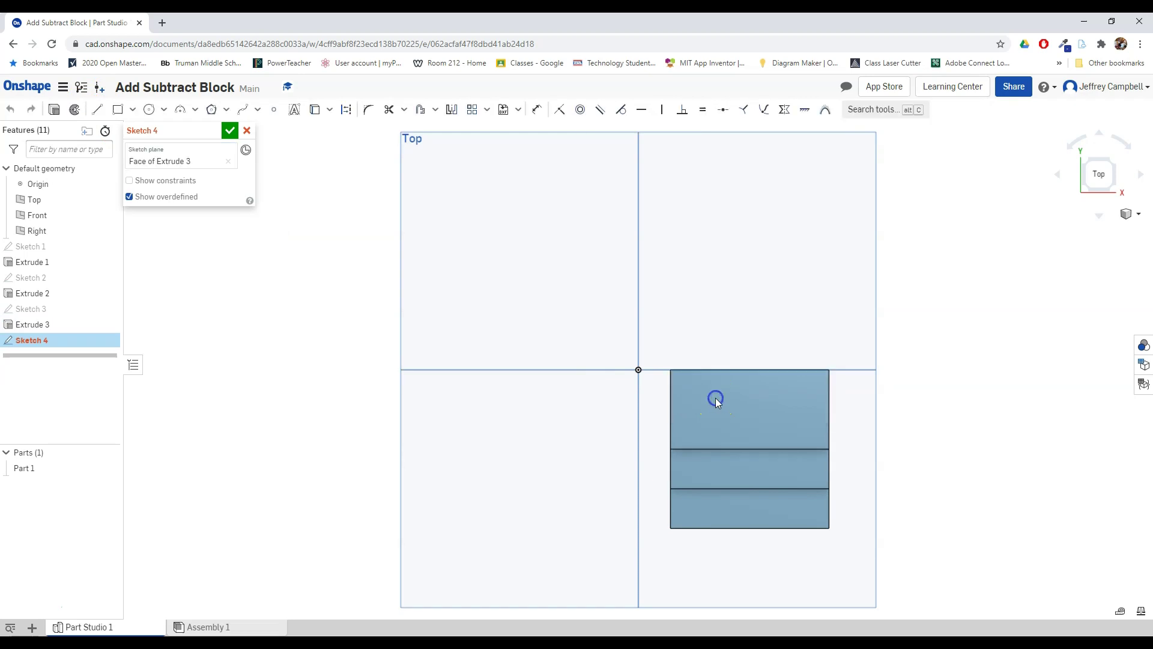
left_click(118, 112)
left_click(670, 370)
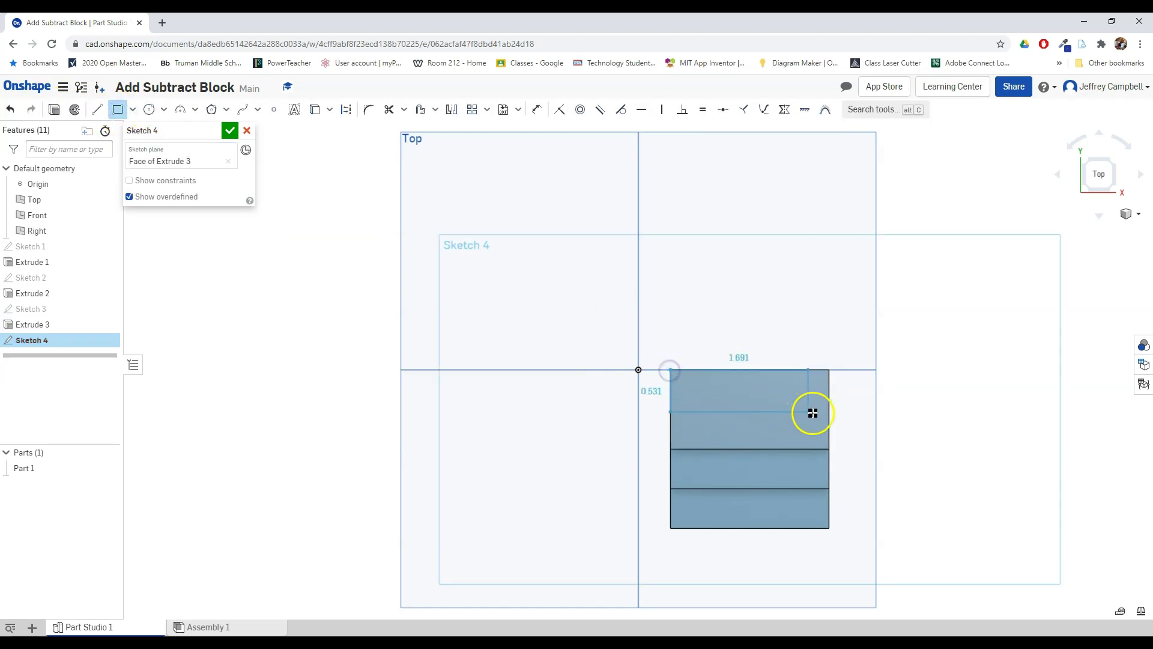
left_click(828, 414)
left_click(669, 370)
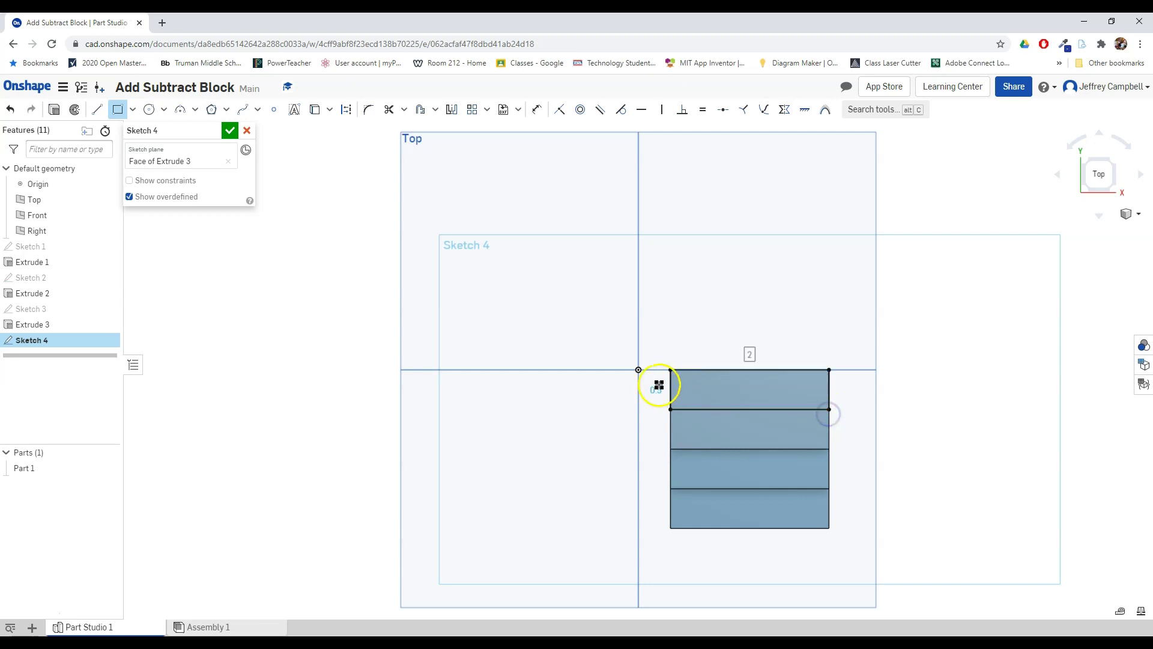
left_click(827, 409)
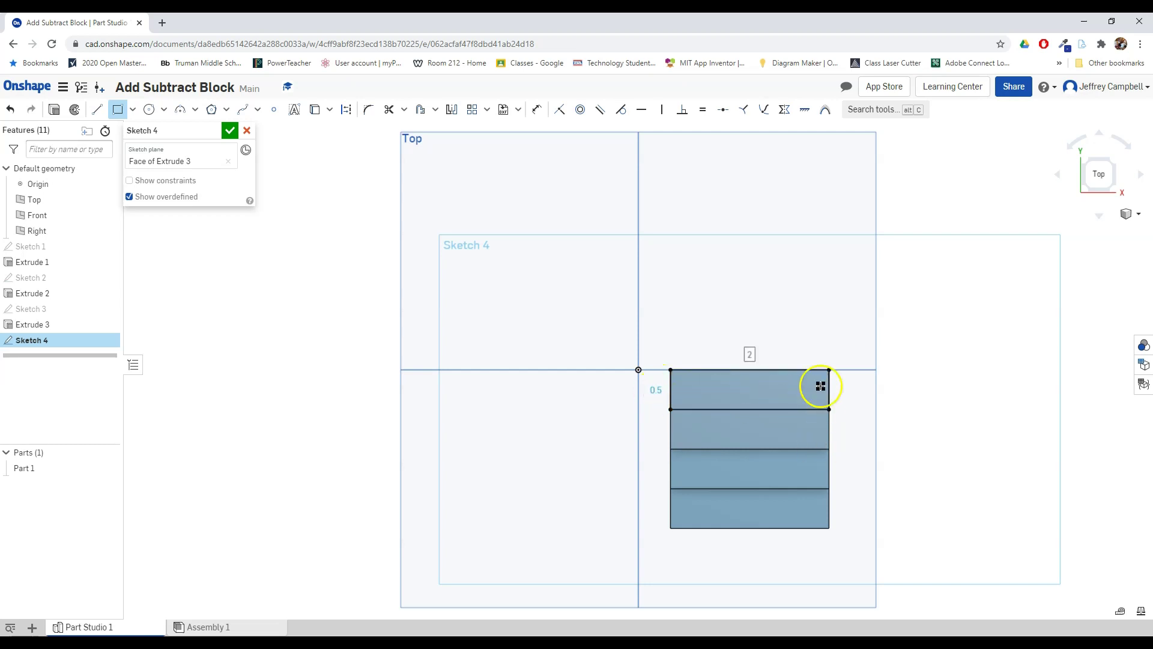
left_click(230, 130)
Step: Extrude the rectangle onto Part 1 to add the fourth step
left_click(1110, 191)
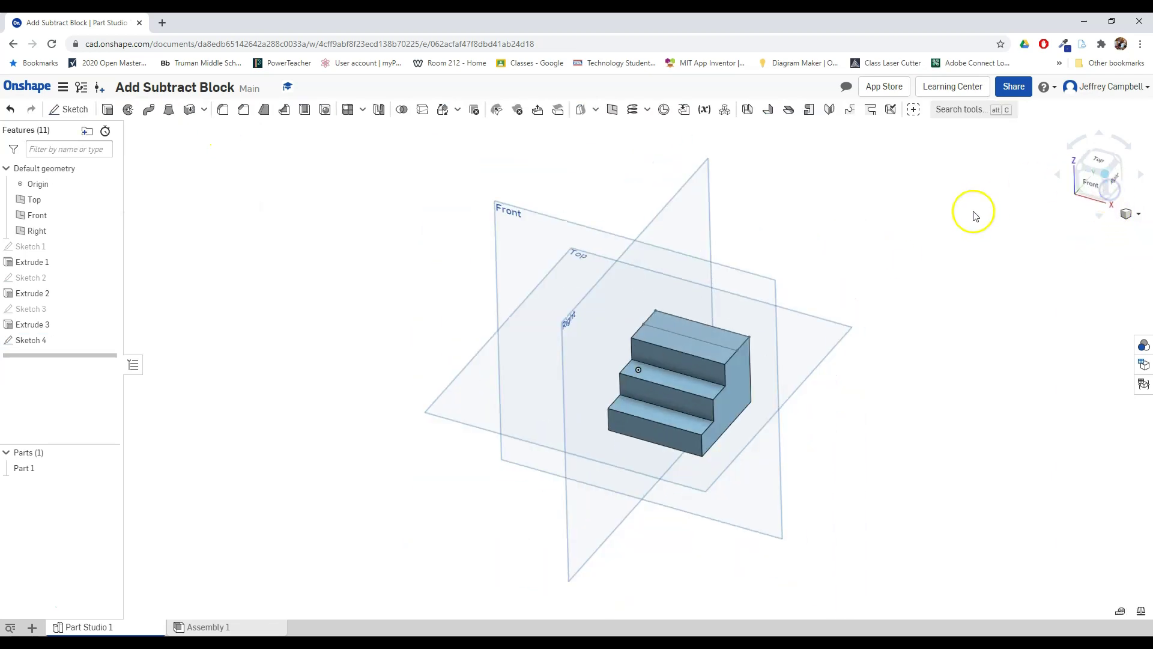
left_click(108, 109)
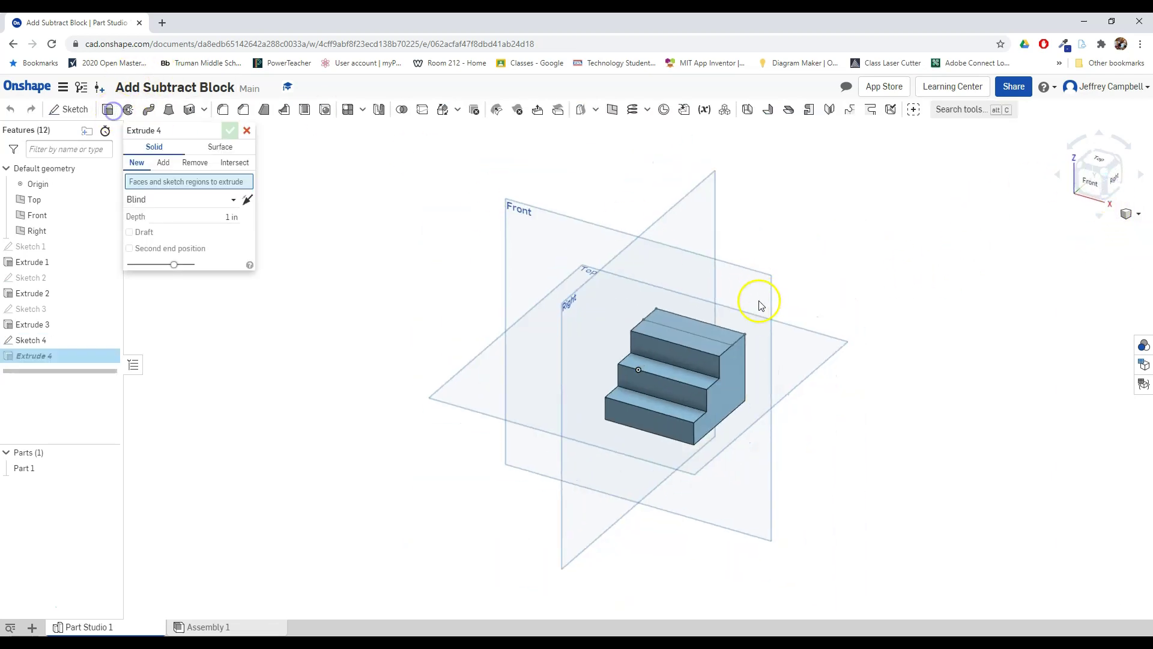
left_click(725, 330)
left_click(233, 228)
key("BackSpace")
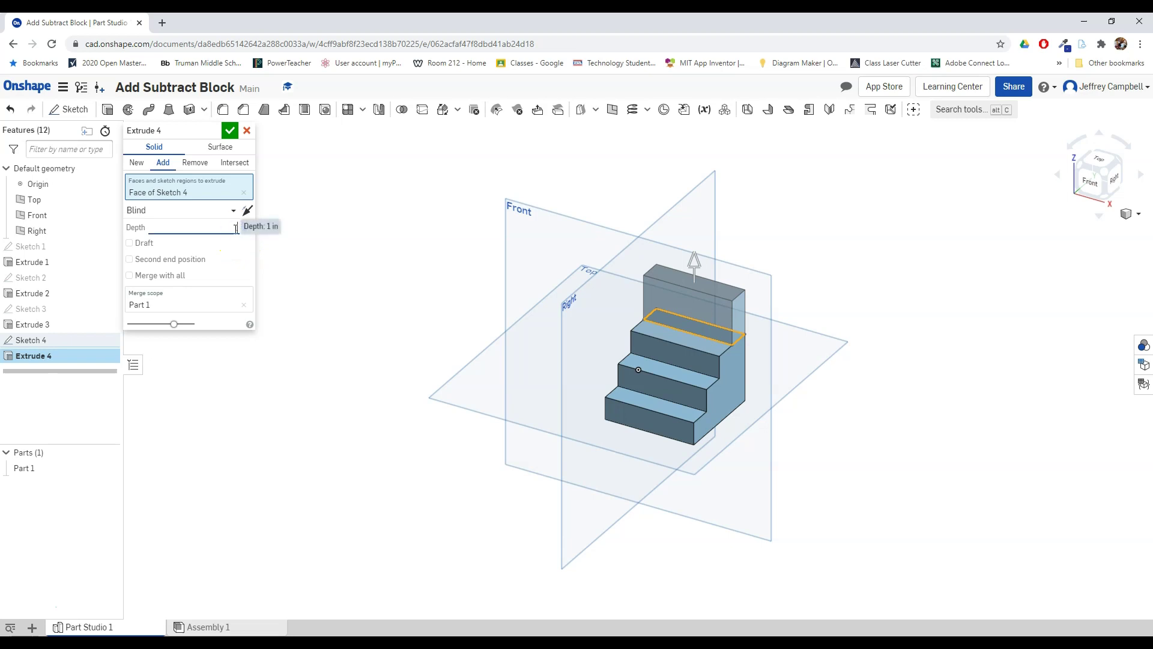
left_click(230, 130)
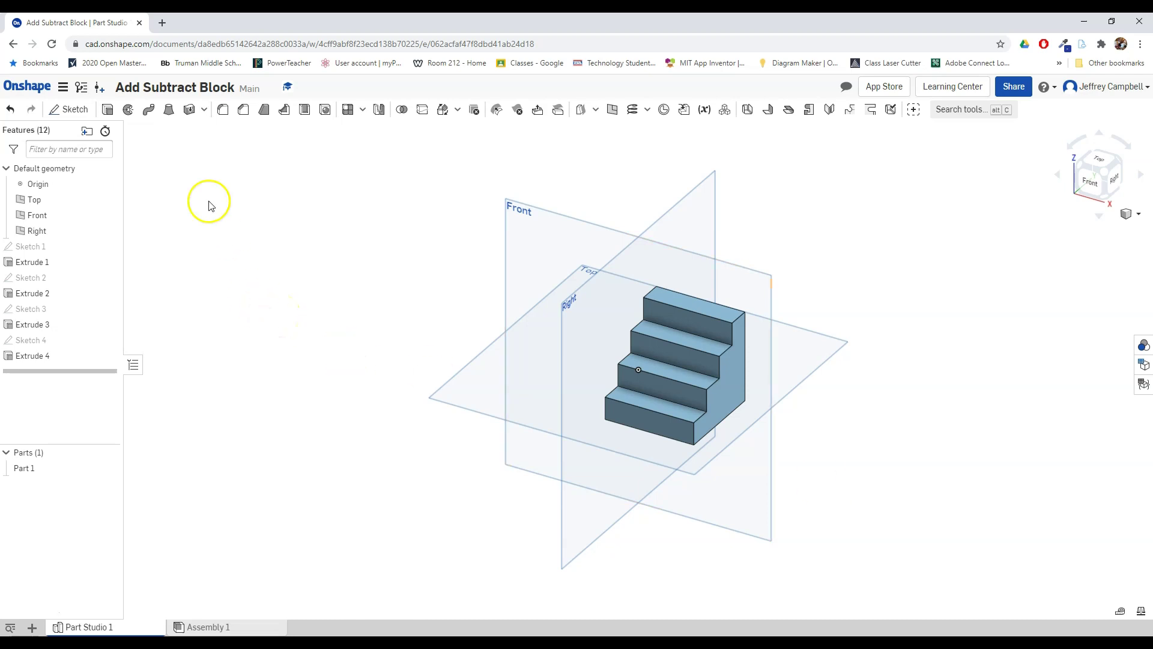
Step: Draw a 2 × 2 square on the Front plane left of the origin
left_click(68, 108)
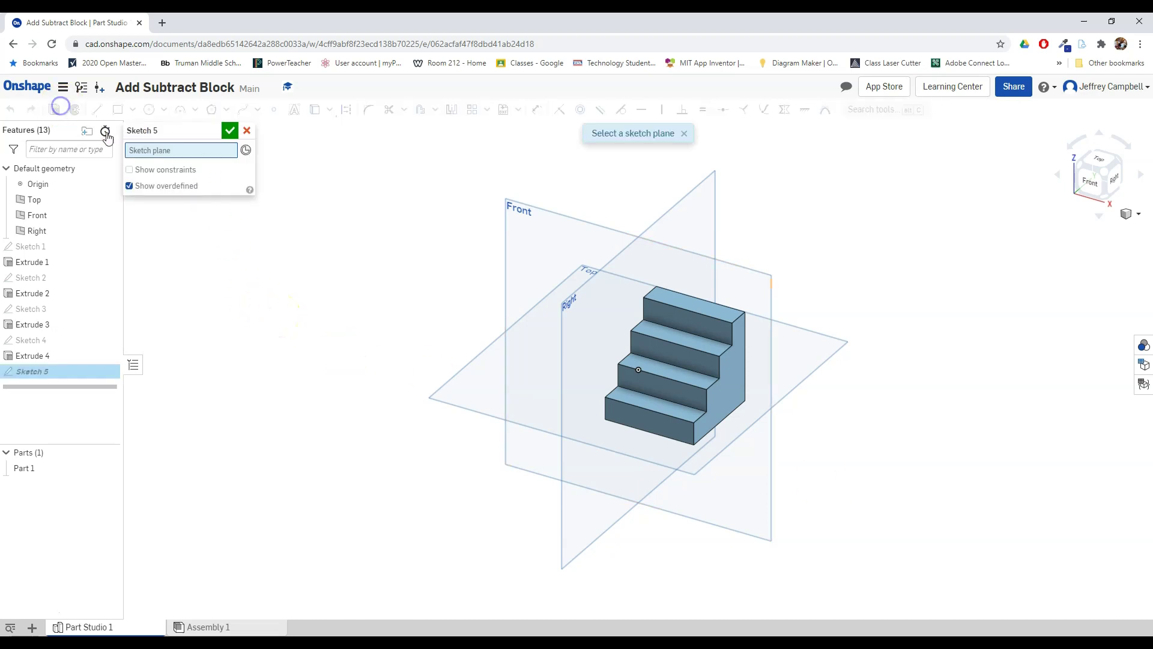
left_click(520, 231)
left_click(1099, 177)
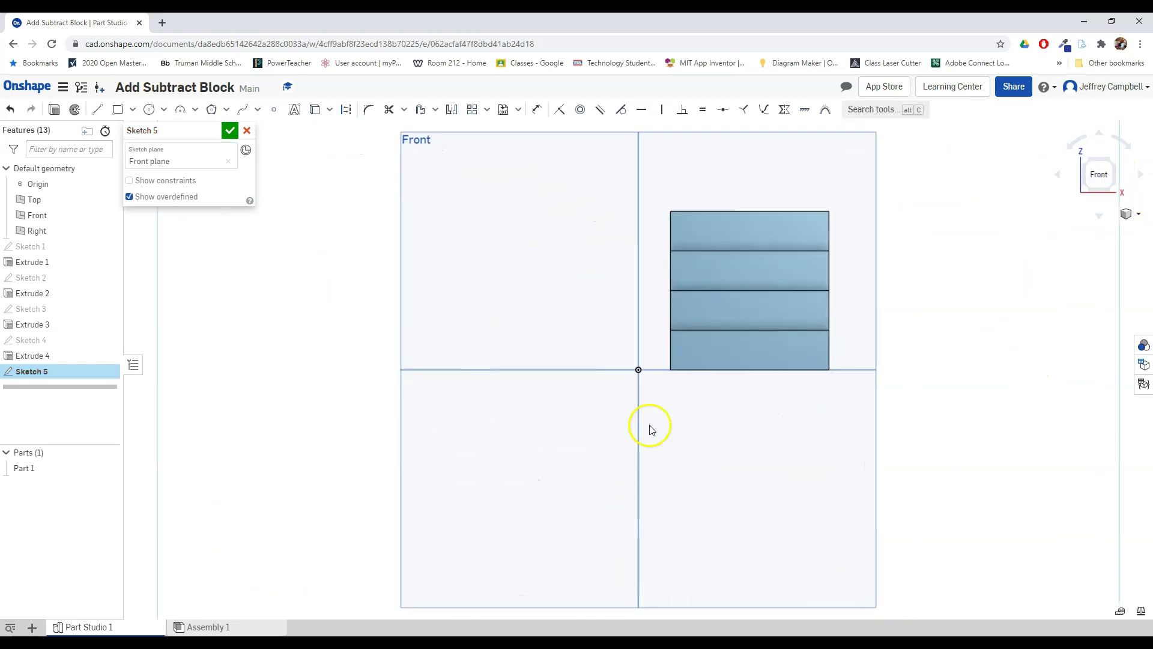
left_click(118, 109)
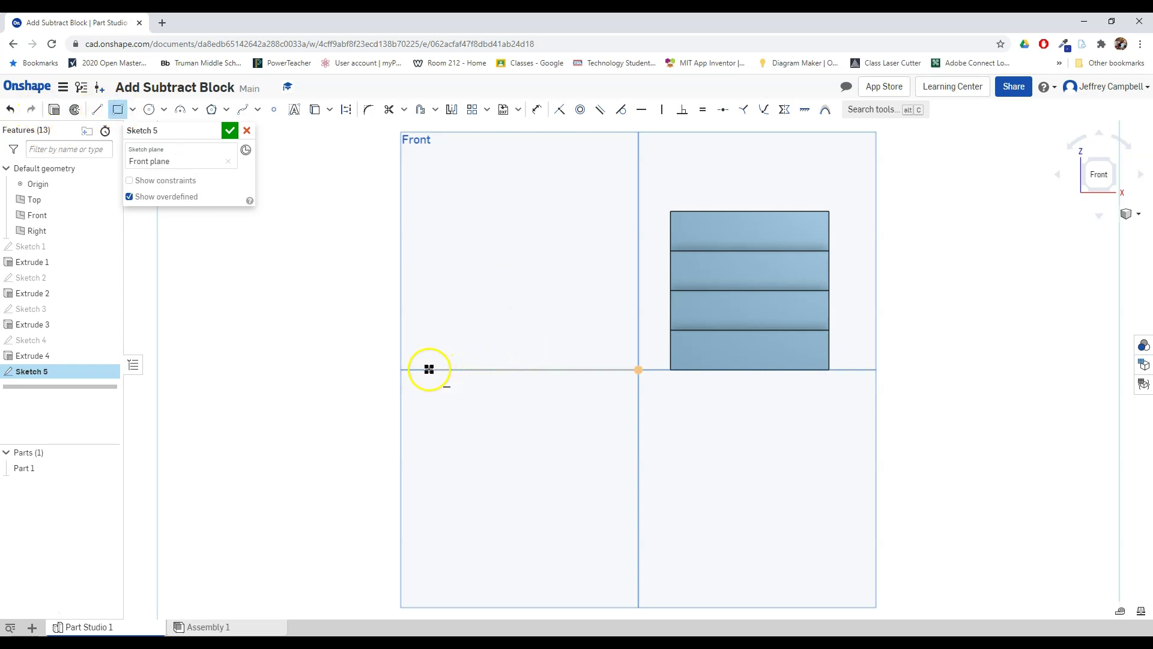
mouse_move(429, 370)
left_mouse_down()
mouse_move(492, 263)
mouse_move(597, 207)
left_mouse_up()
type("2")
key("Return")
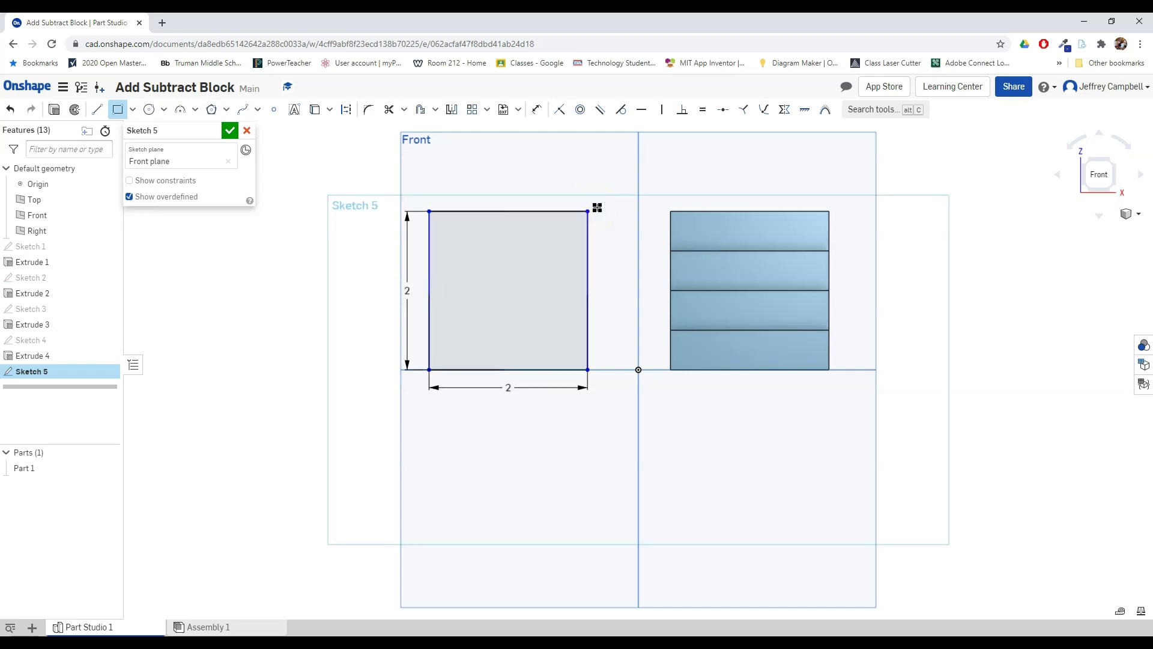
left_click(229, 130)
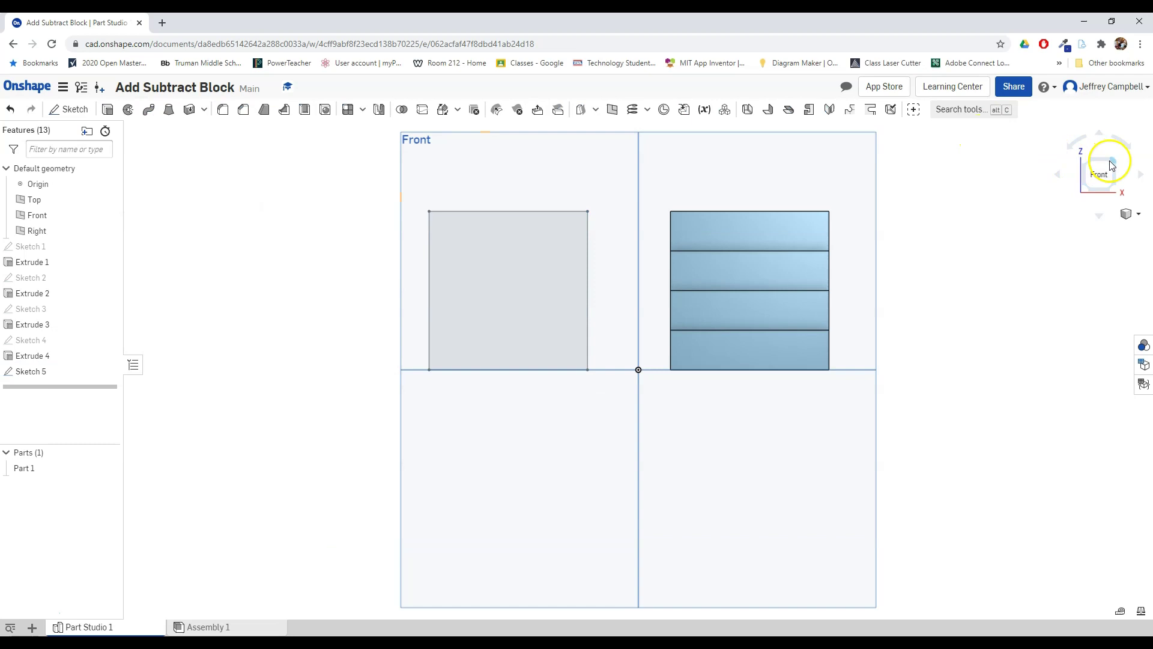
left_click(1109, 161)
Step: Extrude the square 2 in as a new separate cube, Part 2
left_click(107, 109)
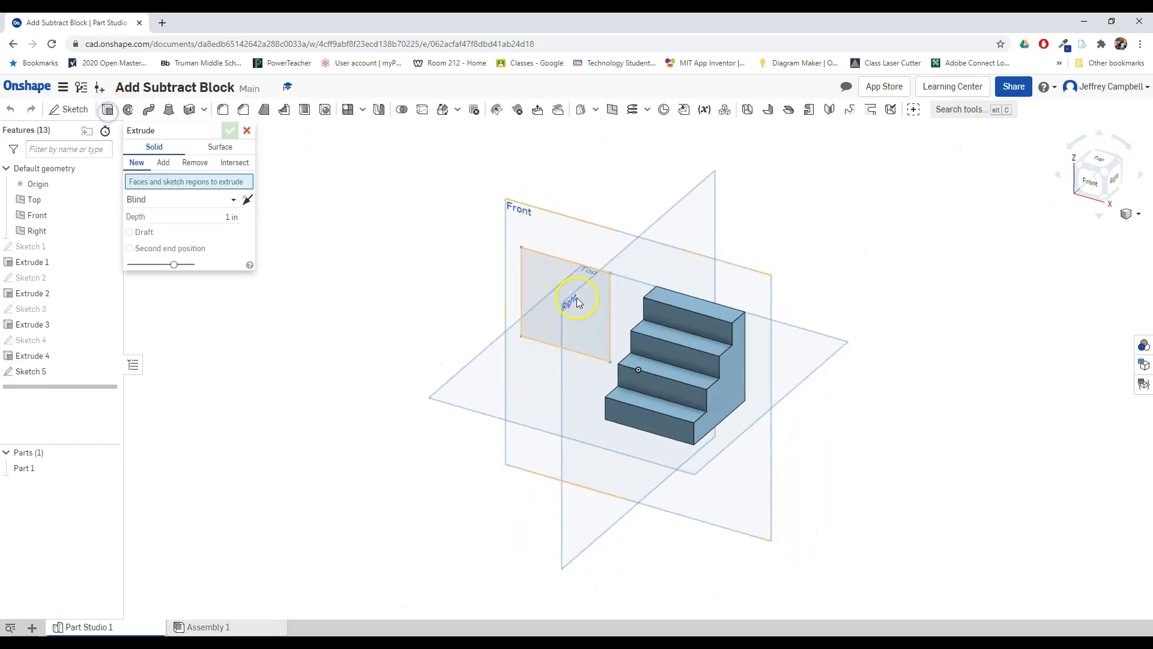
left_click(549, 293)
left_click(231, 228)
type("2")
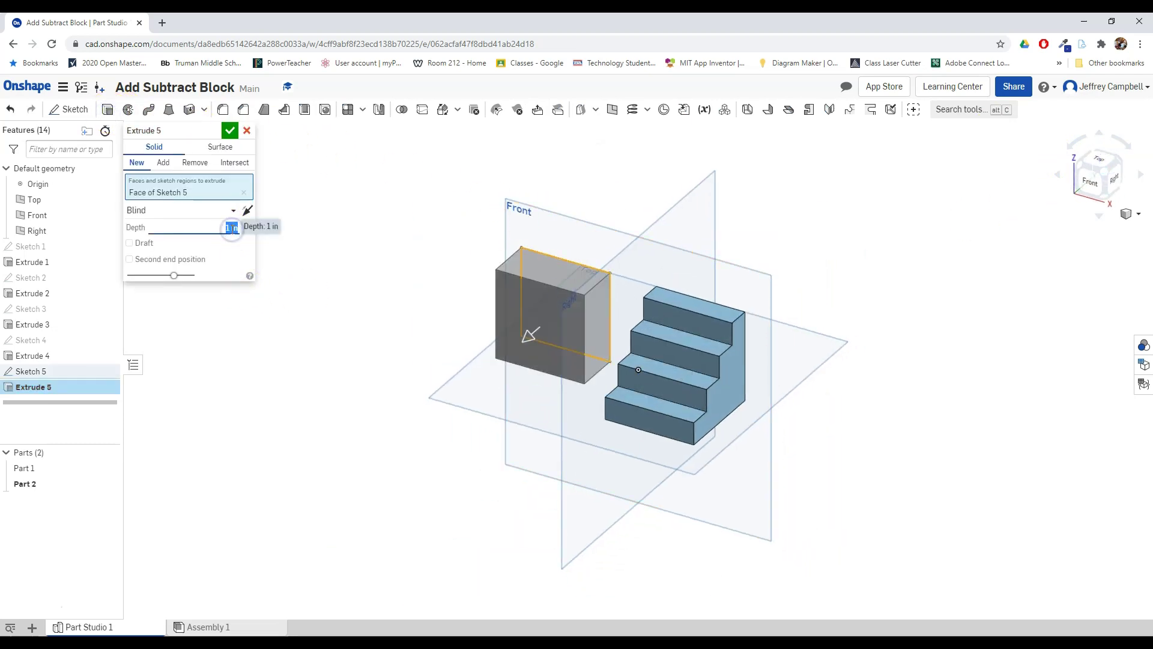
left_click(230, 130)
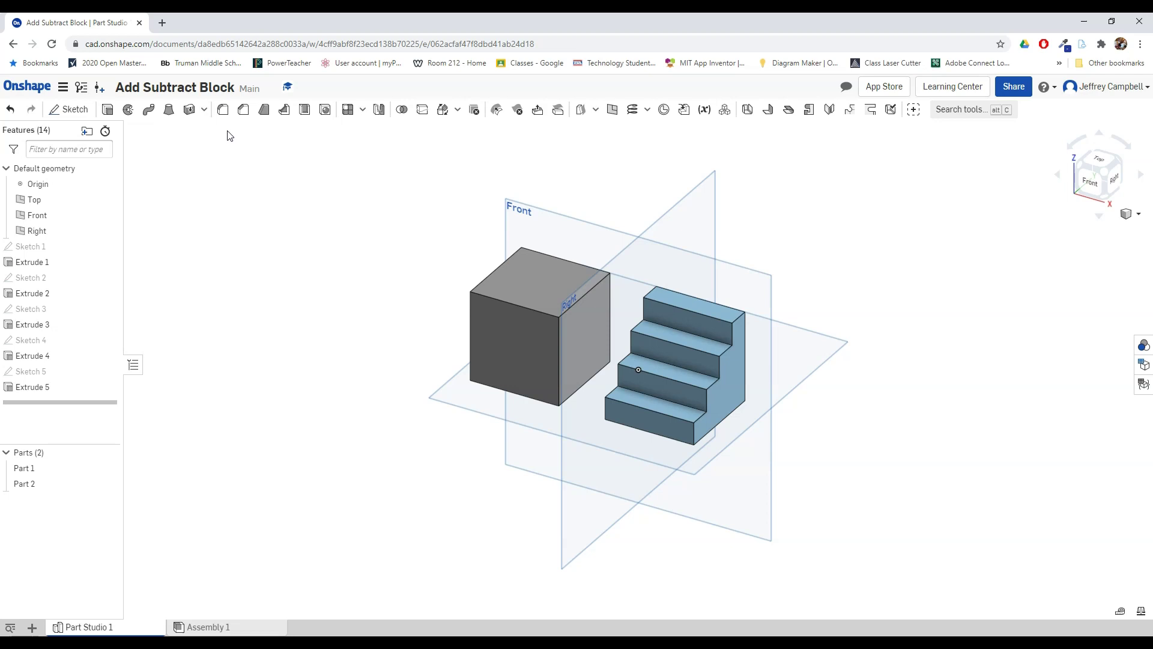
Step: Sketch a rectangle along the front edge of the cube's top face
left_click(65, 112)
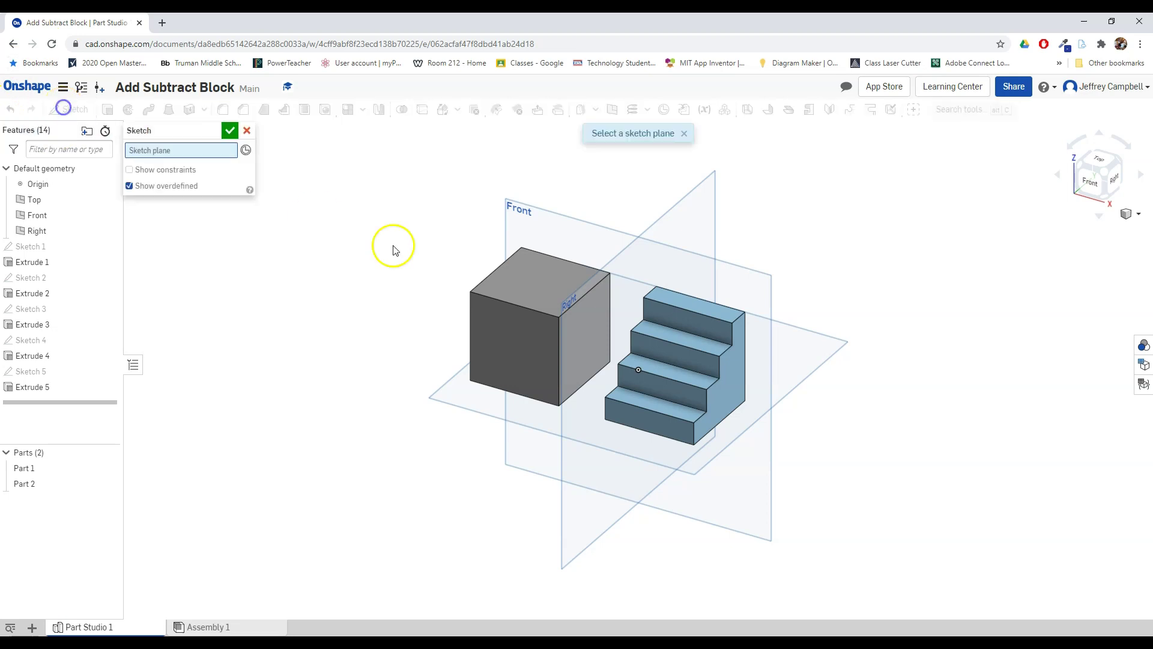
left_click(533, 284)
left_click(1098, 161)
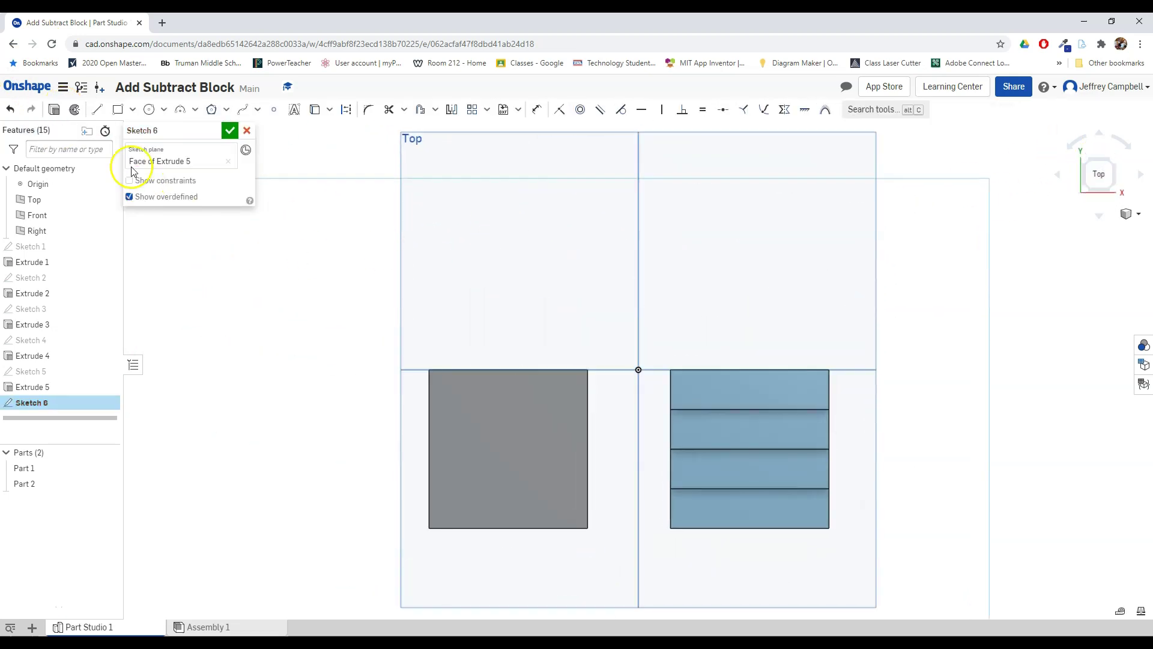
left_click(118, 110)
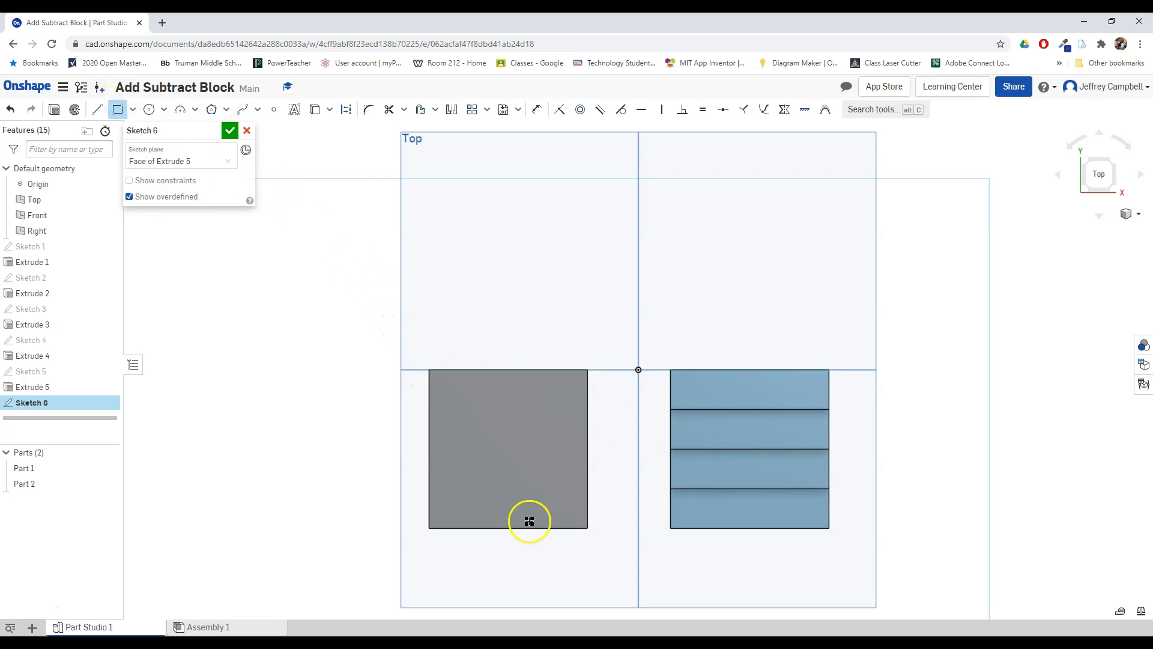
left_click(430, 527)
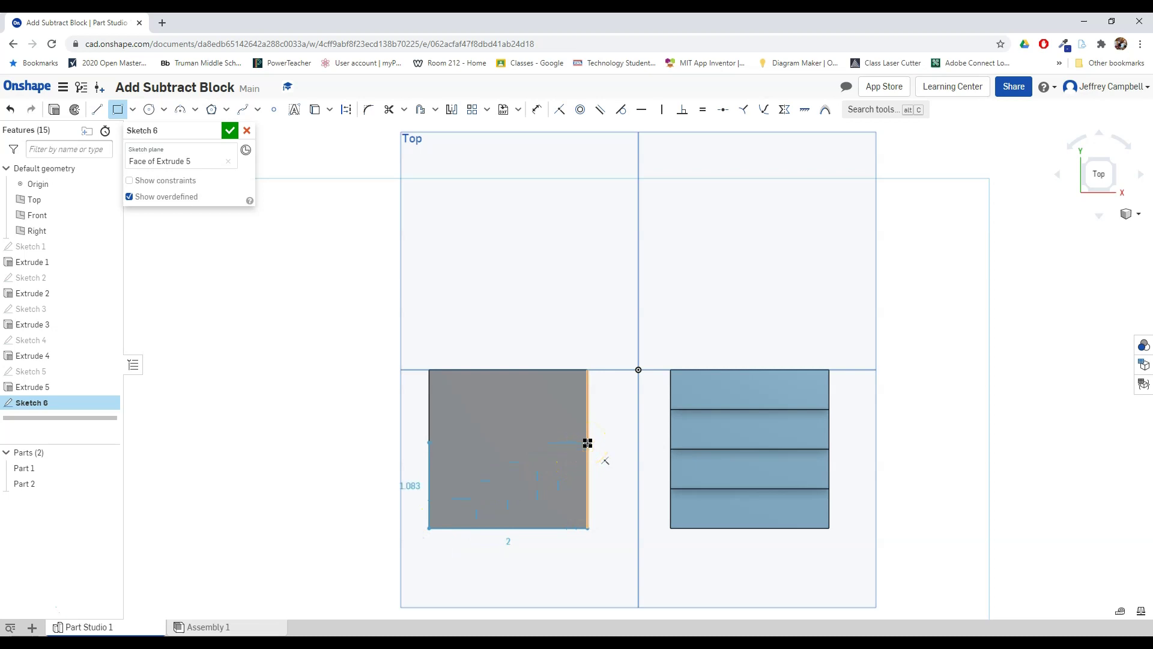
left_click(588, 428)
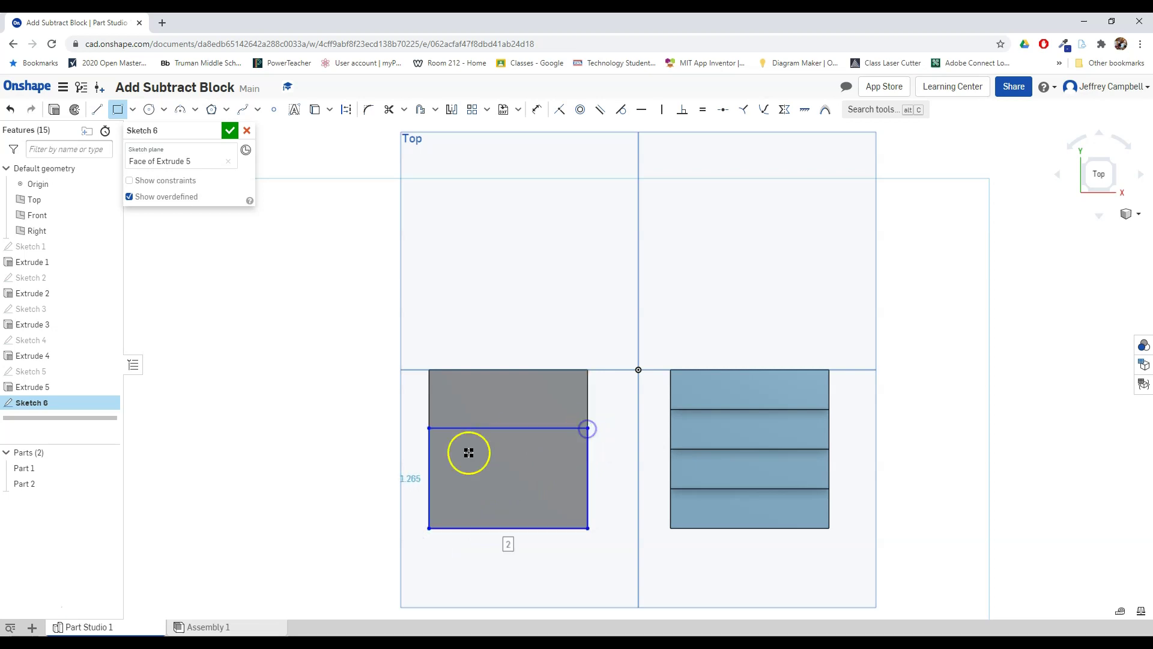
double_click(404, 478)
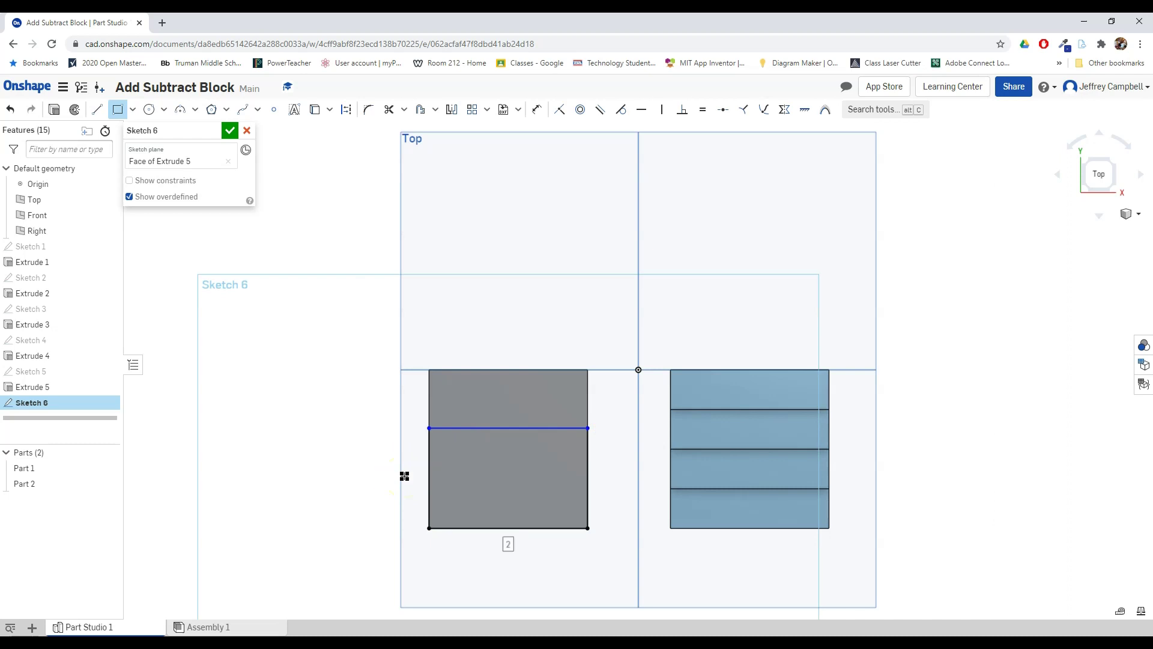
left_click(230, 130)
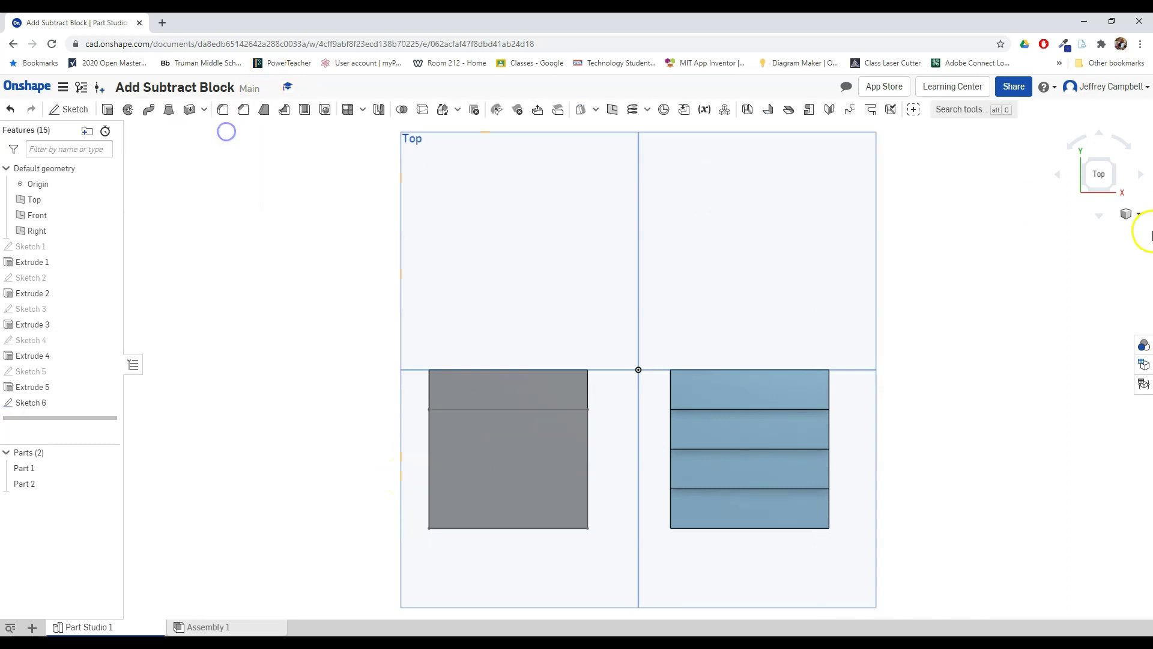
Step: Cut the sketched region 0.5 in into the cube with a Remove extrusion
left_click(1114, 195)
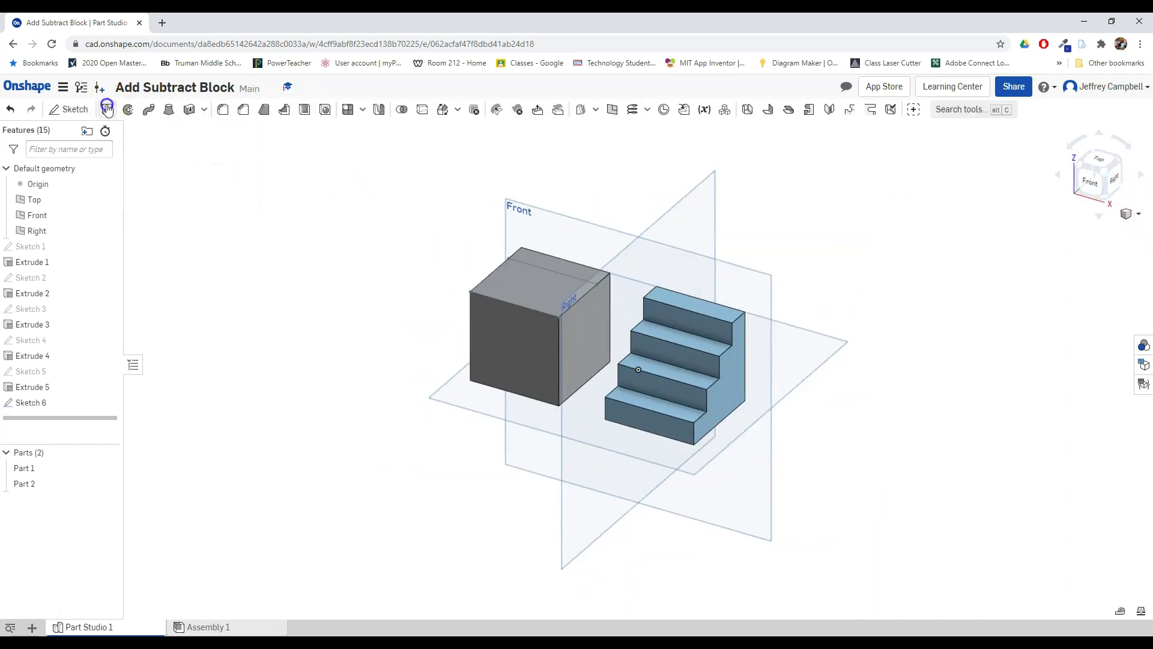
left_click(107, 108)
left_click(528, 294)
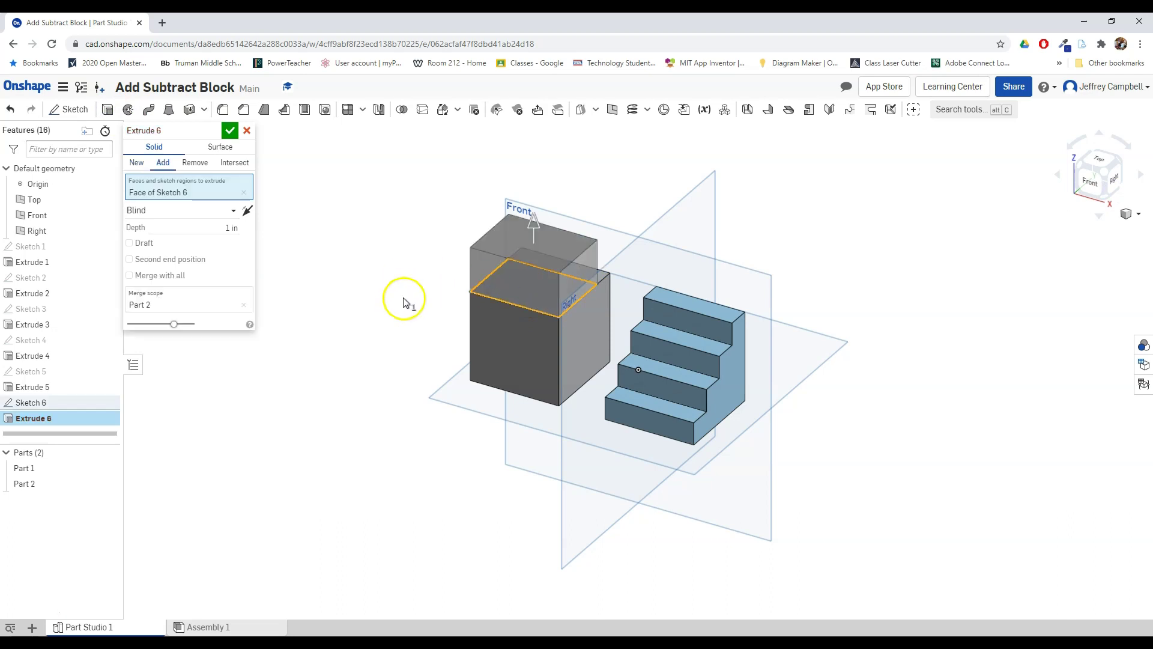
left_click(198, 164)
left_click(229, 228)
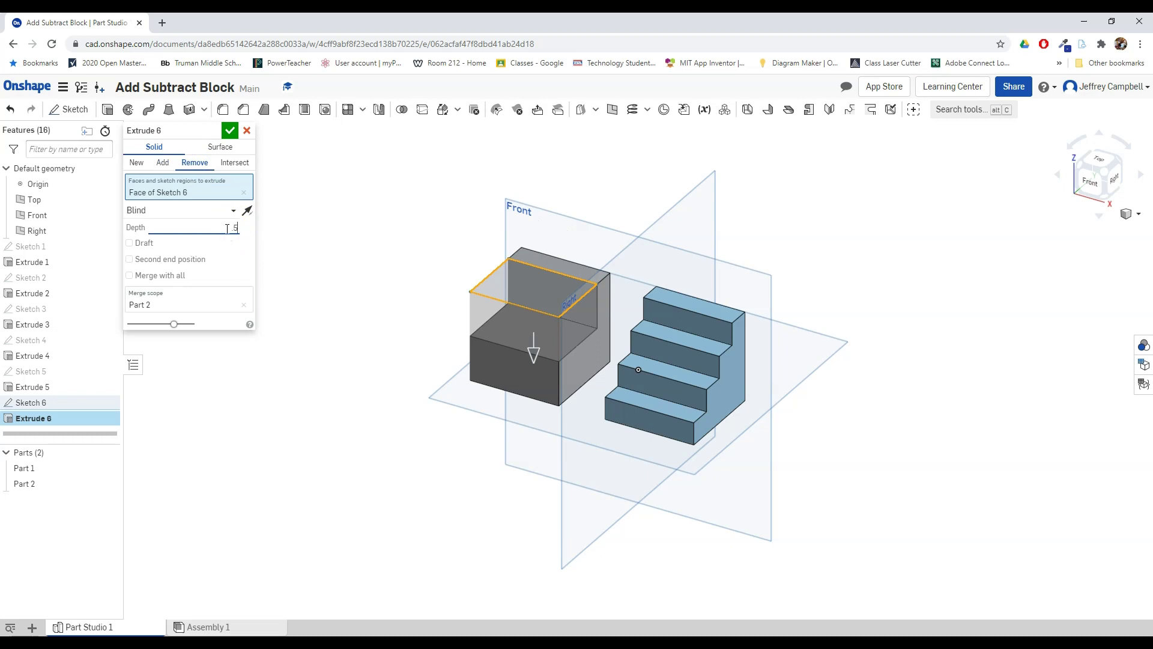
type(".5")
key("Return")
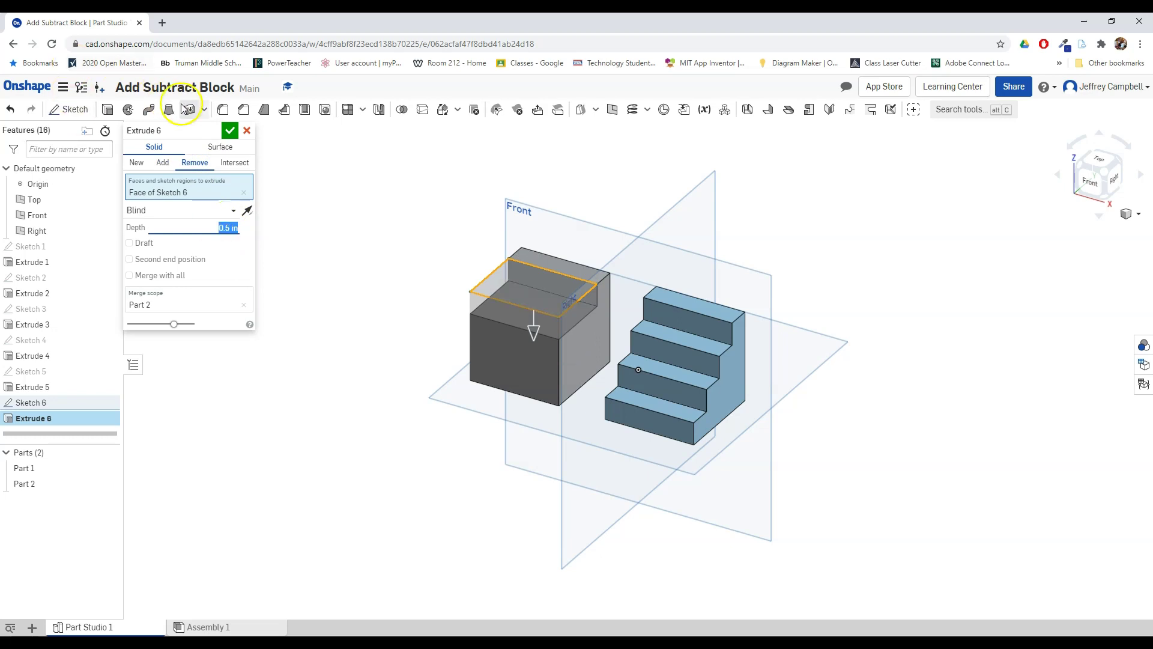
left_click(229, 131)
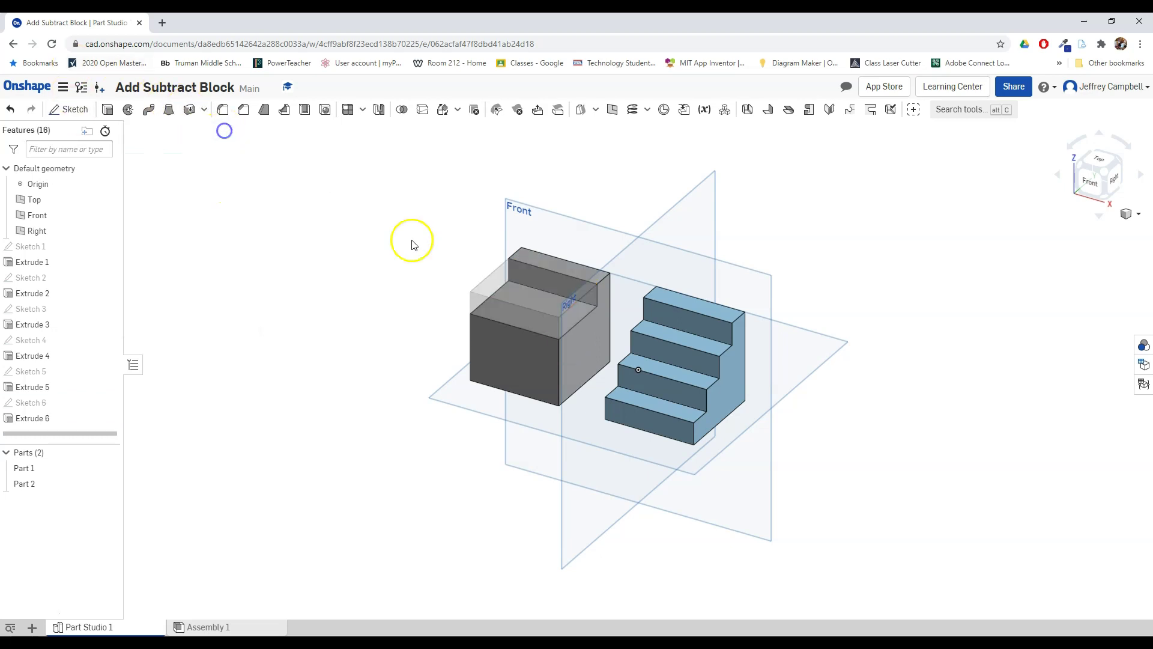
Step: Sketch a 2 × 1 rectangle on the cube's lower top face
left_click(68, 109)
left_click(549, 308)
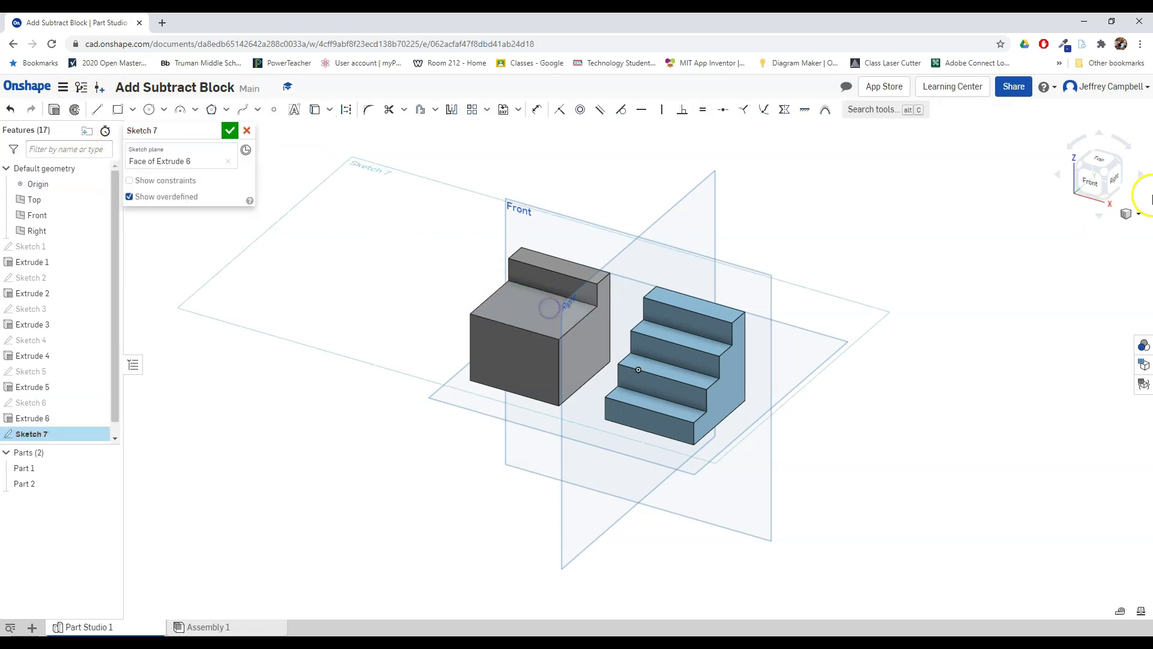
left_click(1098, 158)
left_click(120, 110)
left_click(429, 529)
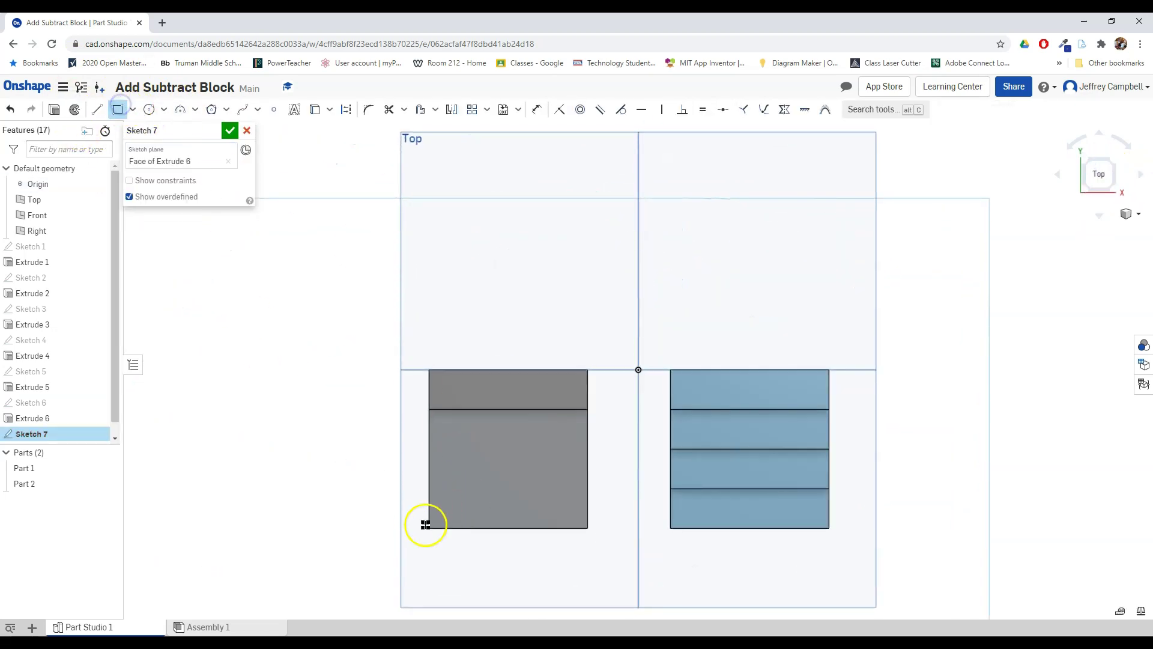
left_click(586, 460)
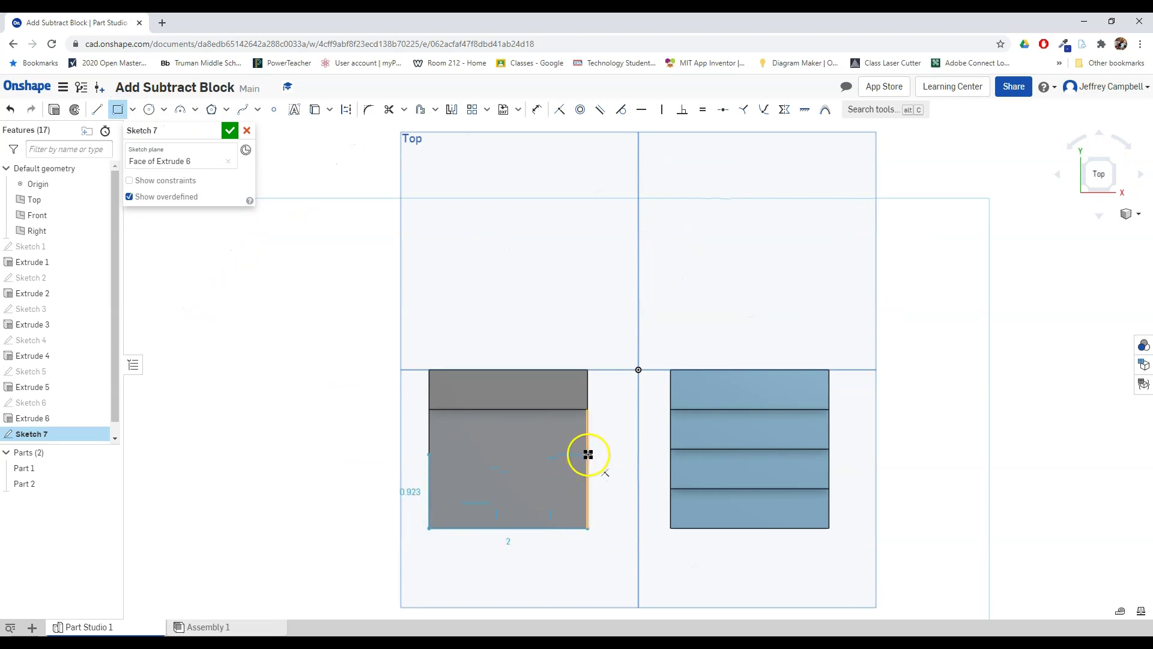
left_click(404, 490)
type("1")
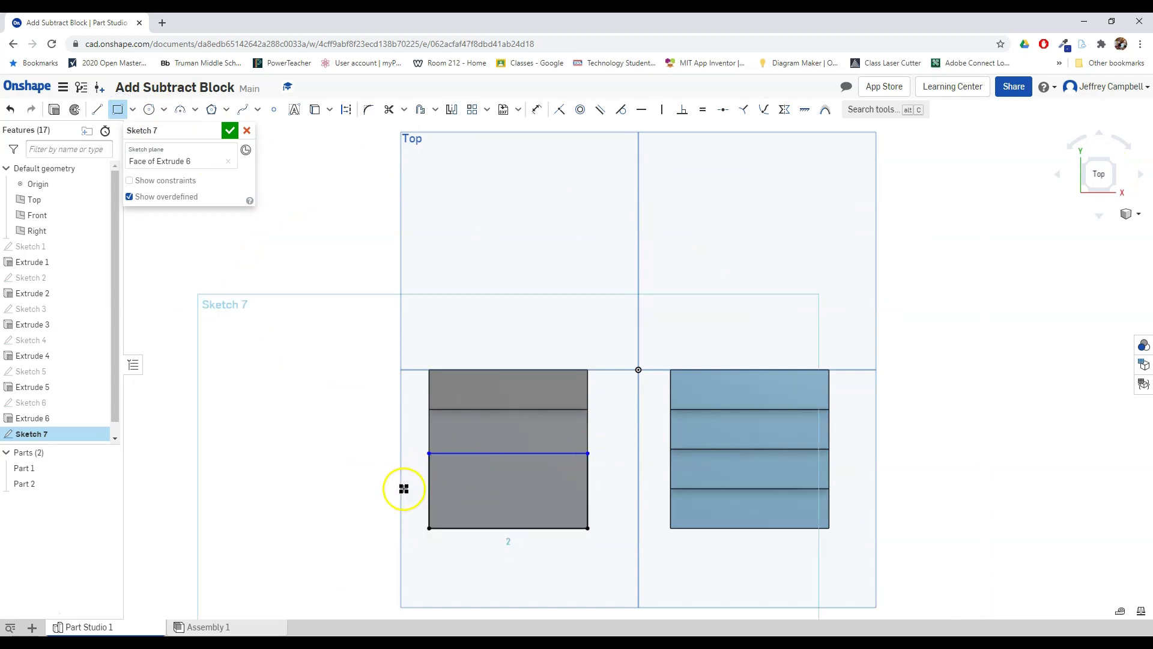
key("Return")
left_click(230, 131)
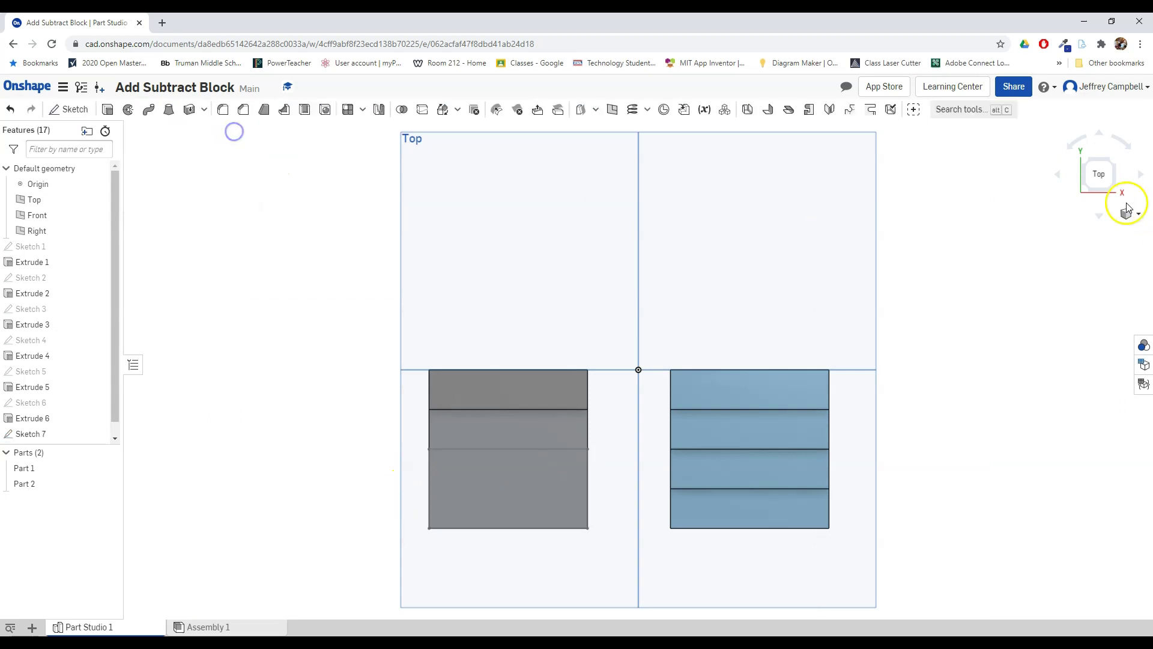
Step: Set up a Remove extrusion of the Sketch 7 region
left_click(1113, 188)
left_click(107, 109)
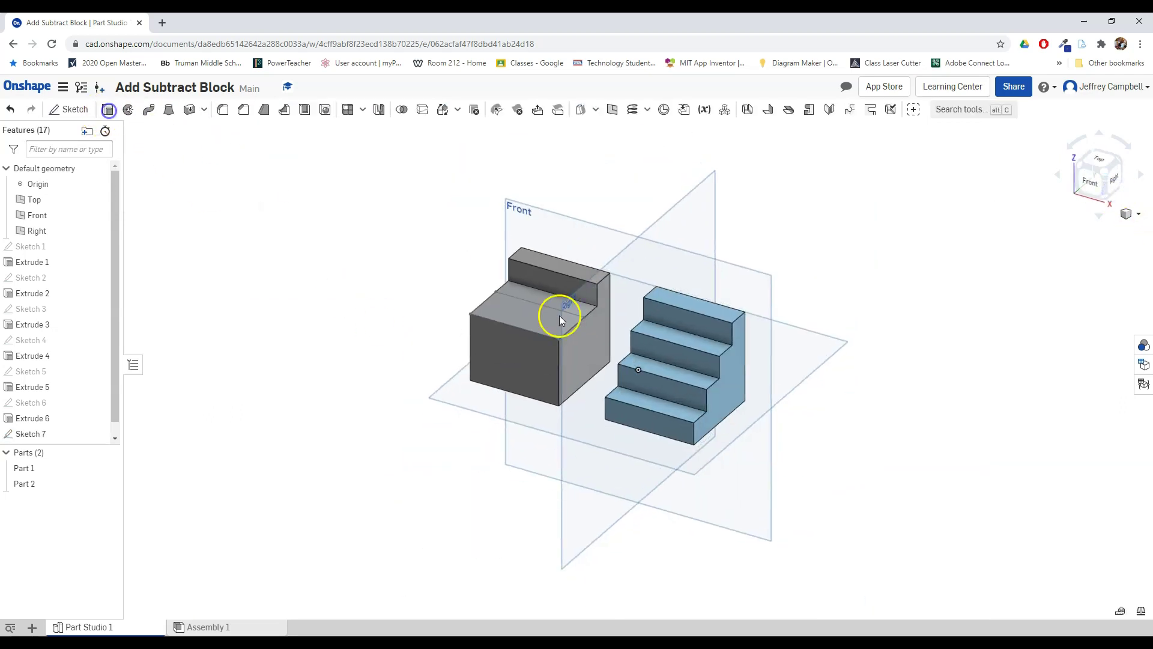
left_click(514, 314)
left_click(192, 163)
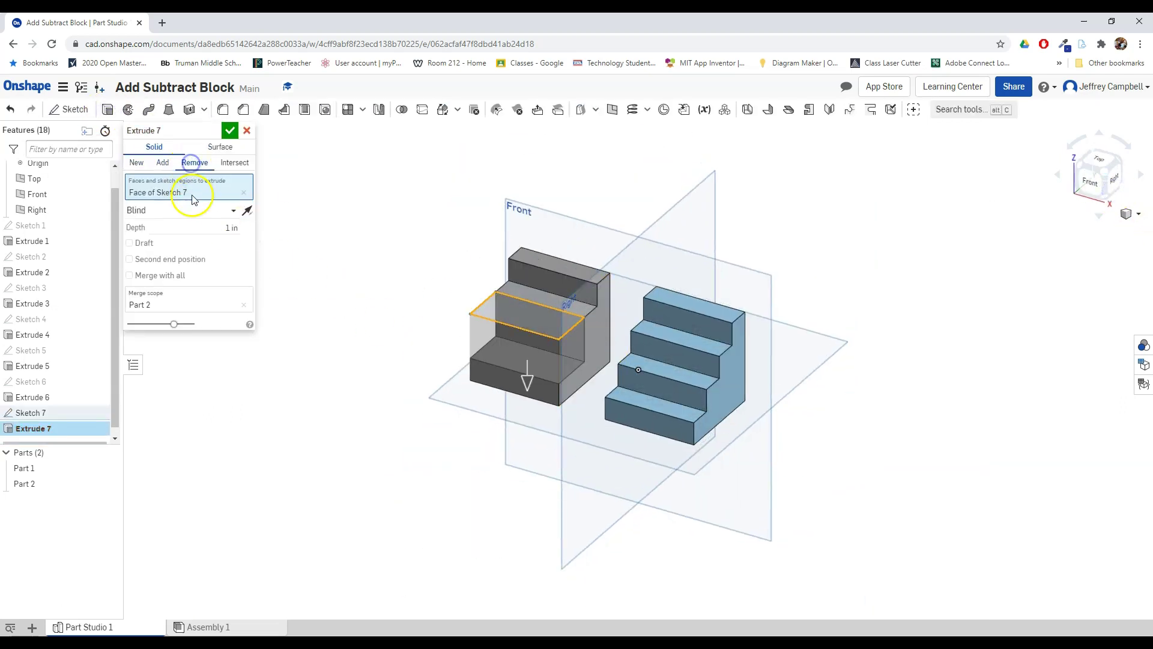
left_click(218, 227)
Step: Apply the 0.5 in second cut, then sketch a 2 × 0.5 rectangle on the new step face
type("0.5")
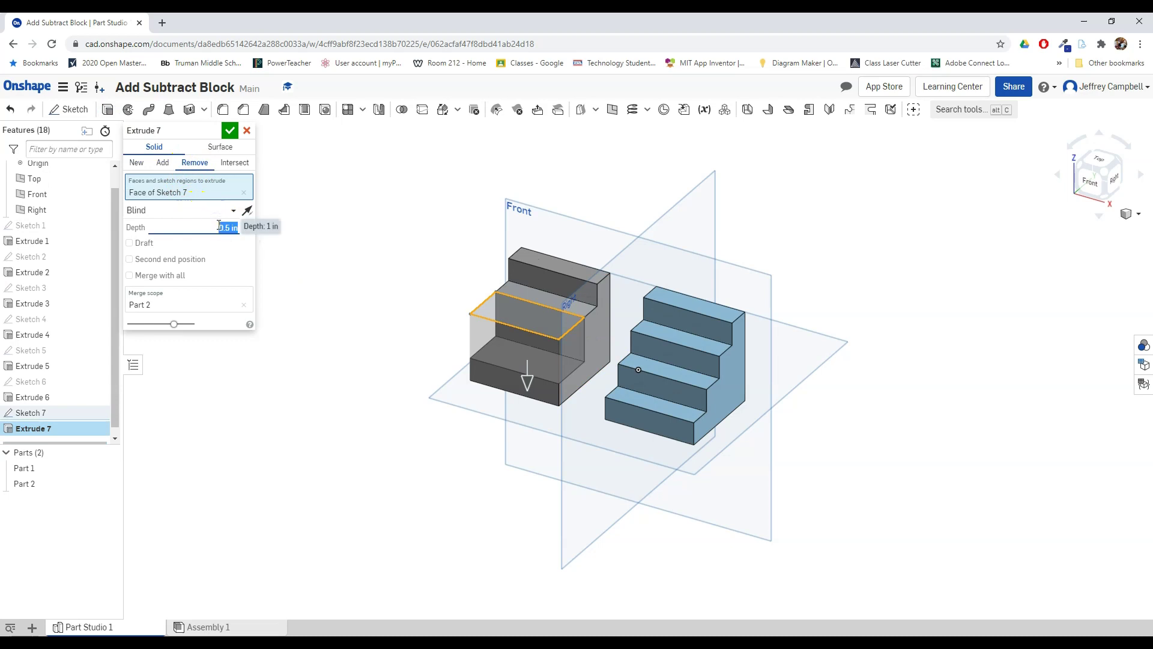
left_click(227, 130)
left_click(73, 108)
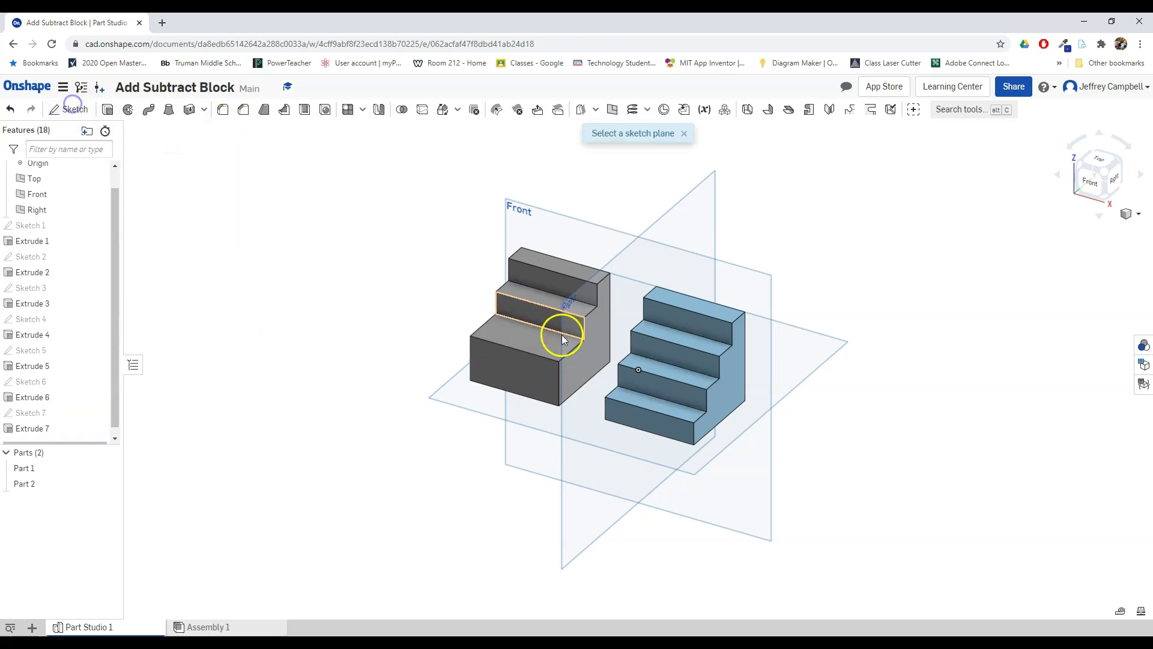
left_click(528, 337)
left_click(1104, 162)
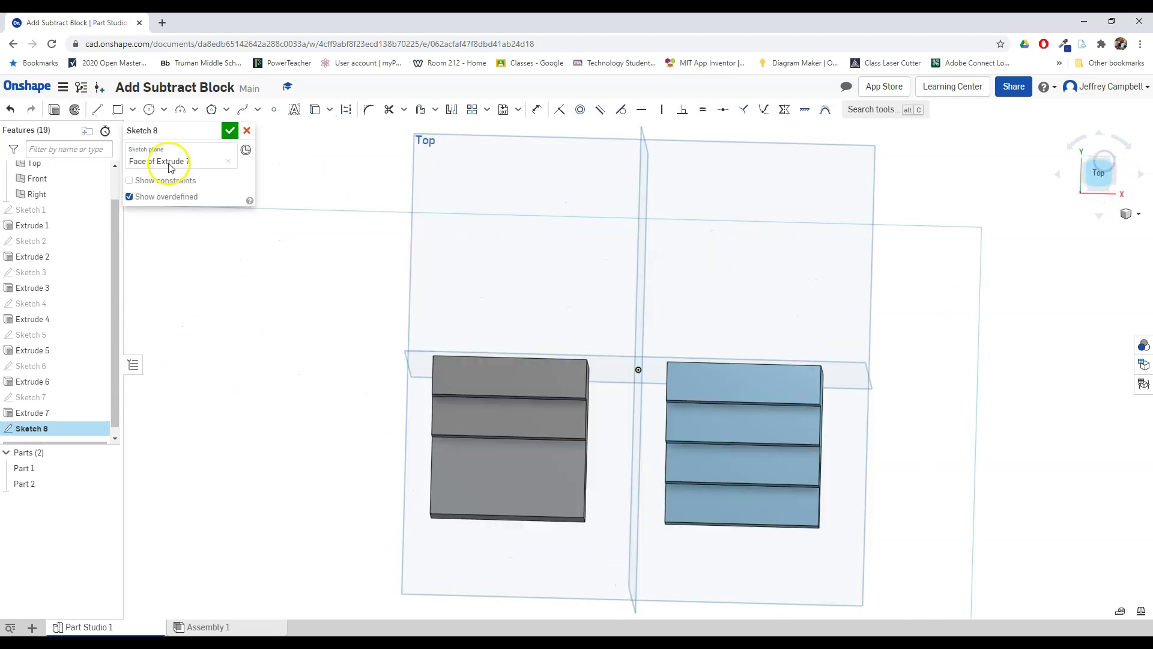
left_click(117, 110)
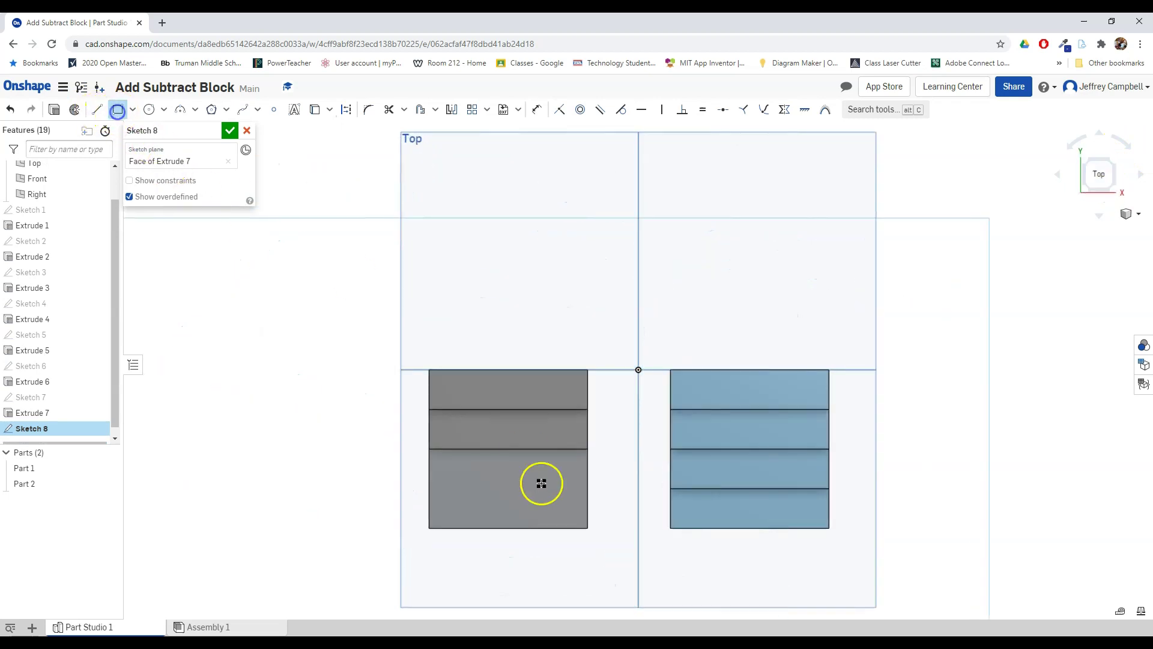
left_click(429, 529)
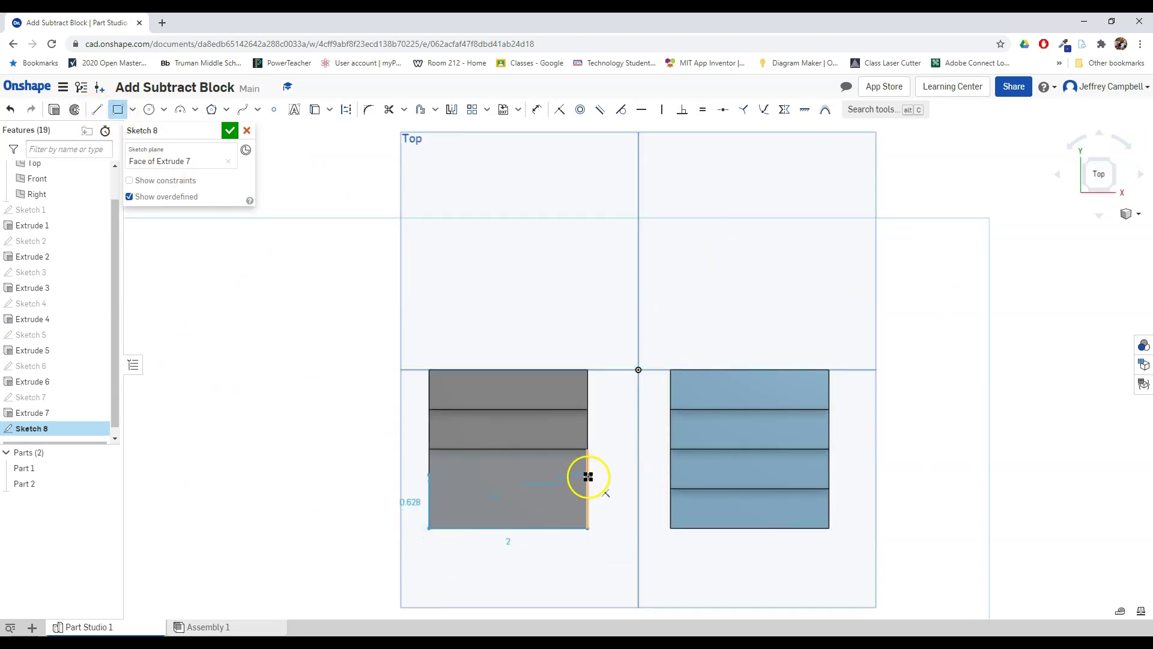
left_click(587, 490)
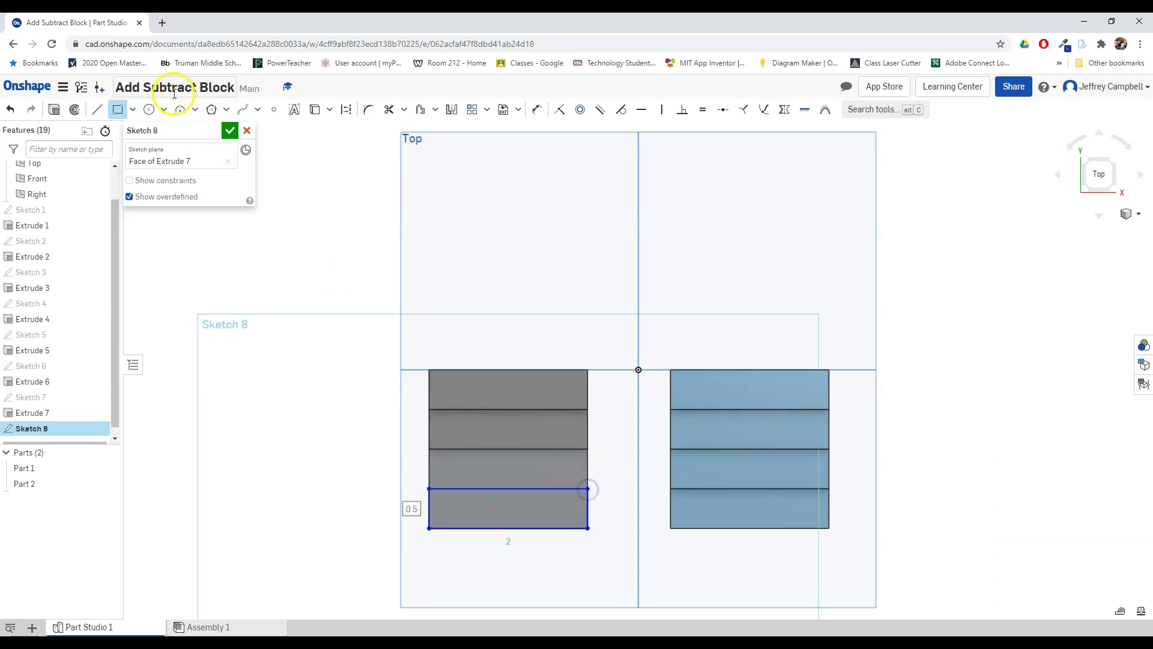
left_click(230, 130)
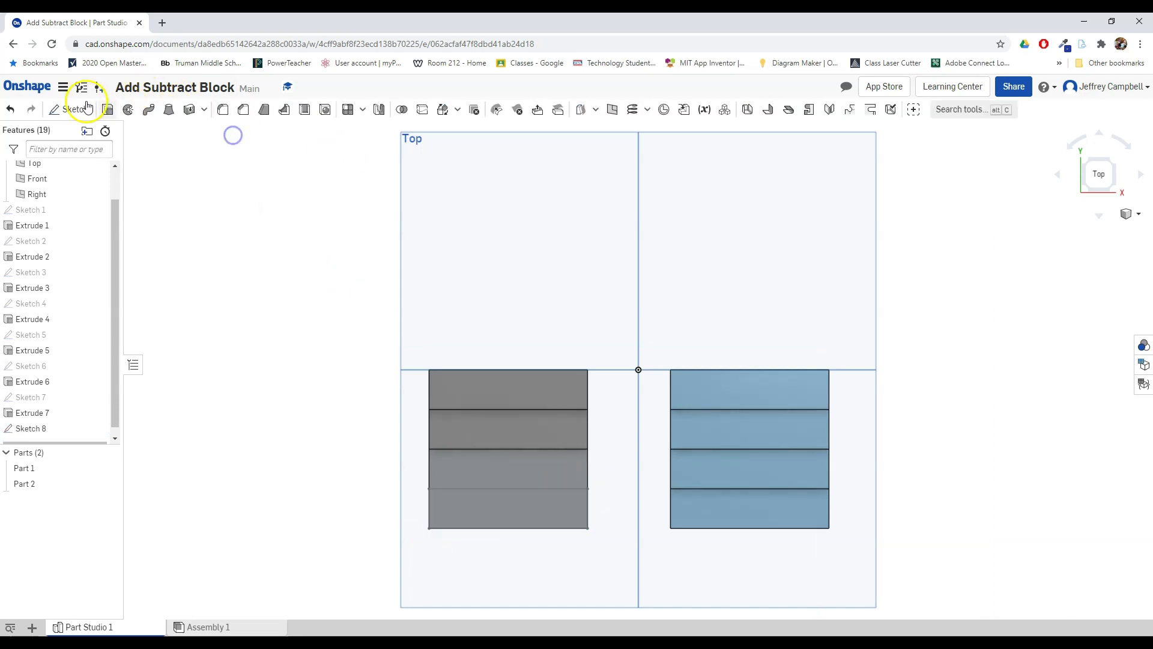
Step: Cut Sketch 8 0.5 in into Part 2 with a Remove extrusion
left_click(1112, 189)
left_click(109, 110)
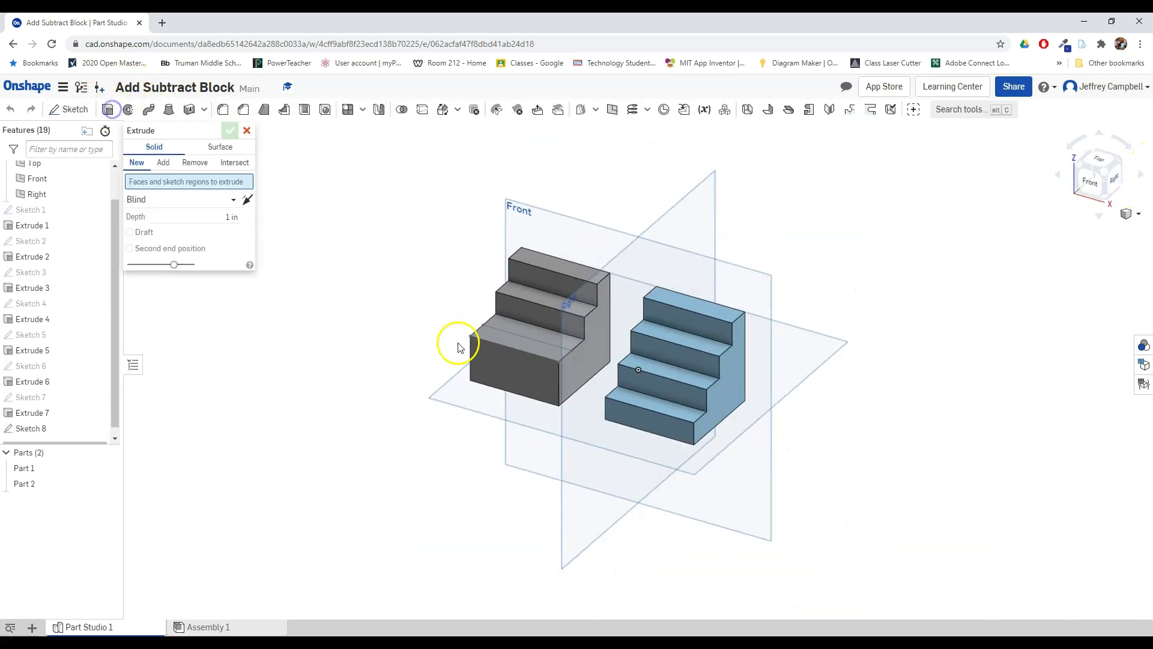
left_click(497, 337)
left_click(195, 163)
left_click(225, 228)
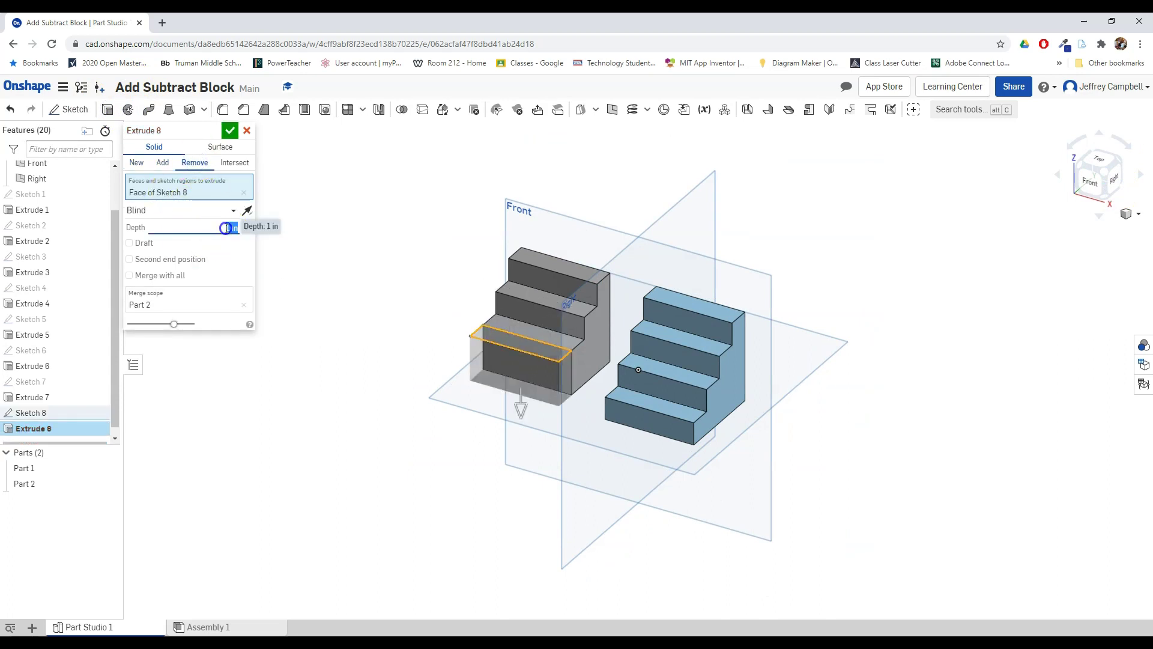
key("BackSpace")
type("0.5")
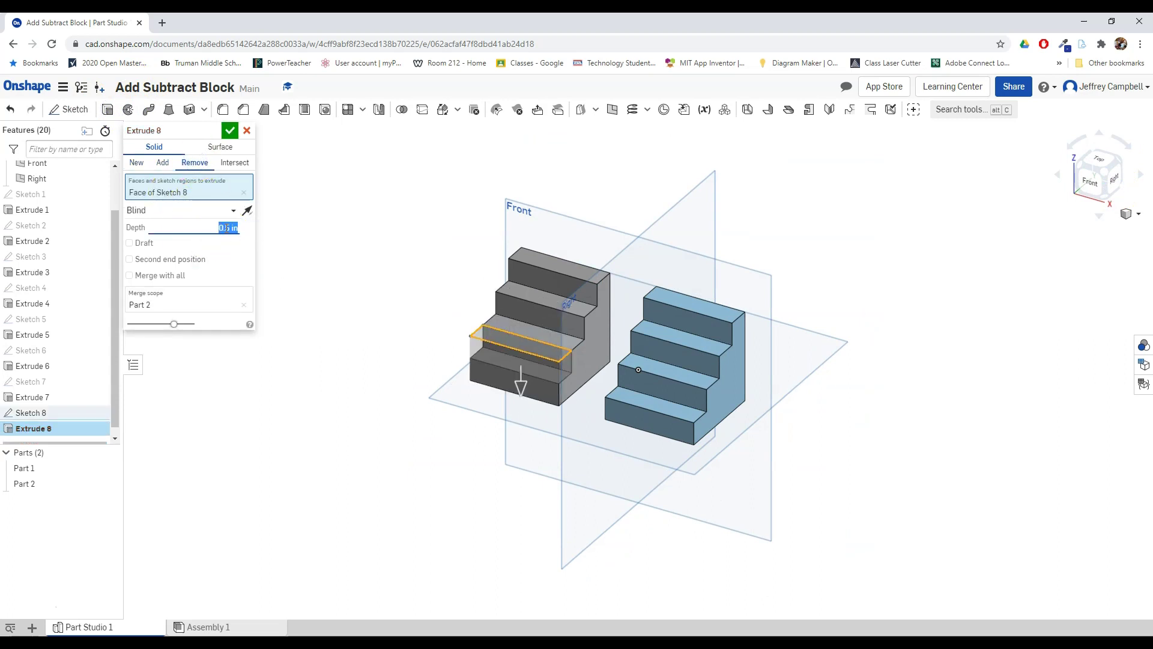
left_click(230, 131)
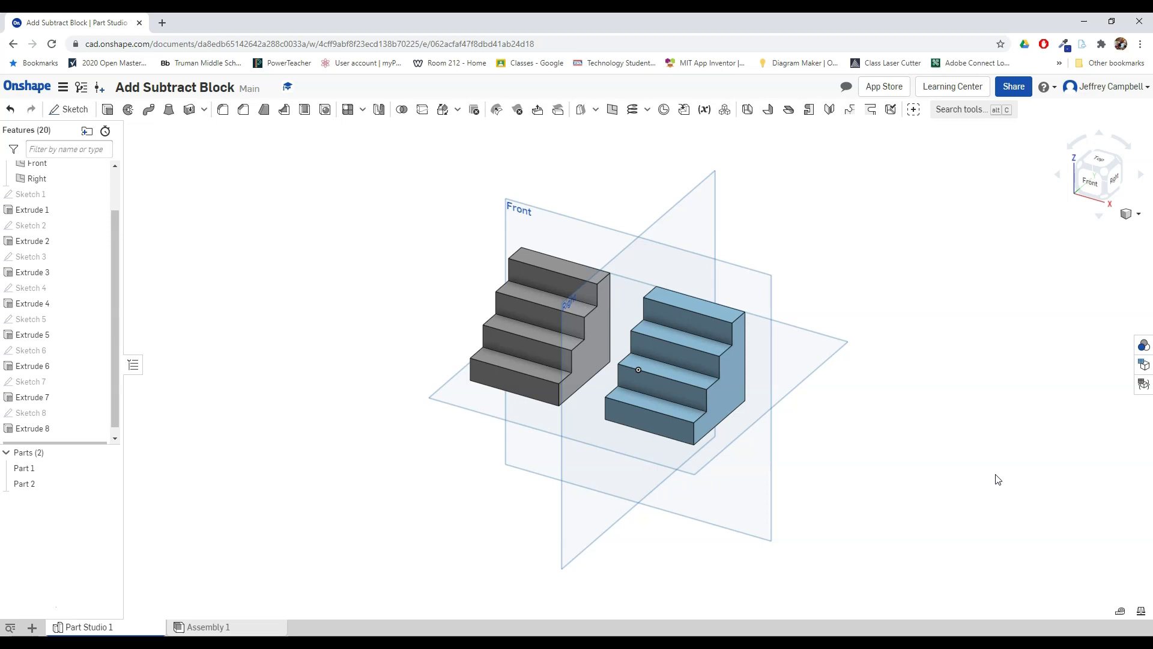
mouse_move(1015, 464)
right_mouse_down()
mouse_move(932, 438)
mouse_move(935, 425)
mouse_move(1087, 391)
mouse_move(1135, 342)
mouse_move(1066, 408)
mouse_move(1009, 433)
mouse_move(1016, 459)
right_mouse_up()
left_click(1109, 174)
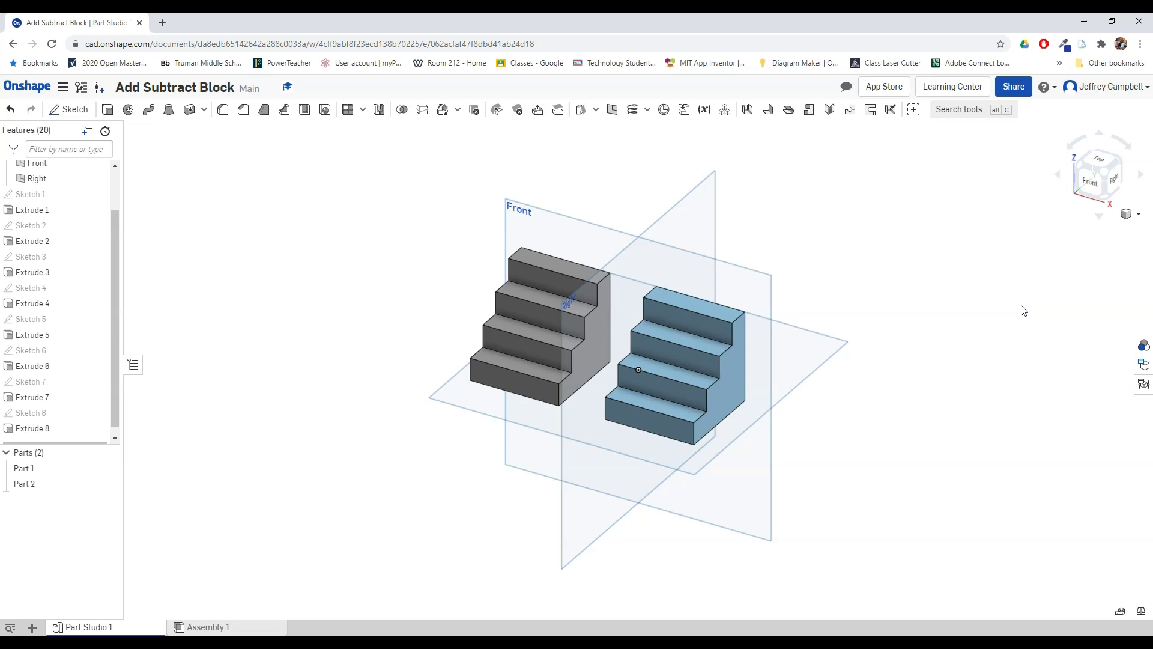
left_click(1000, 315)
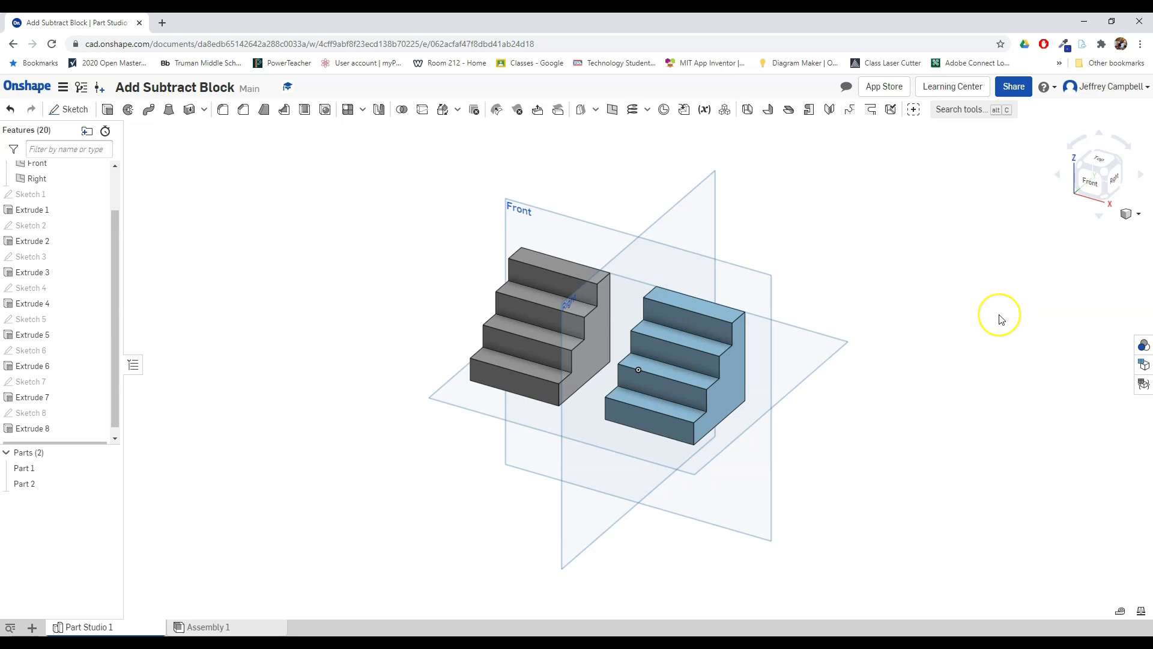